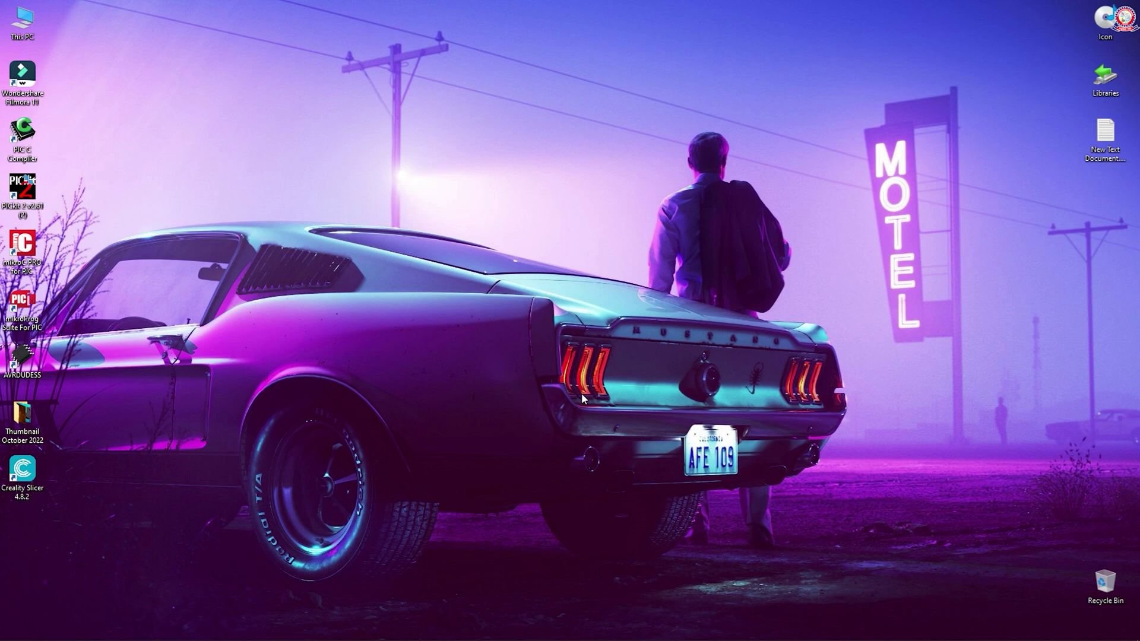
Step: Launch Altium Designer from the taskbar and bring its window into focus
mouse_move(488, 639)
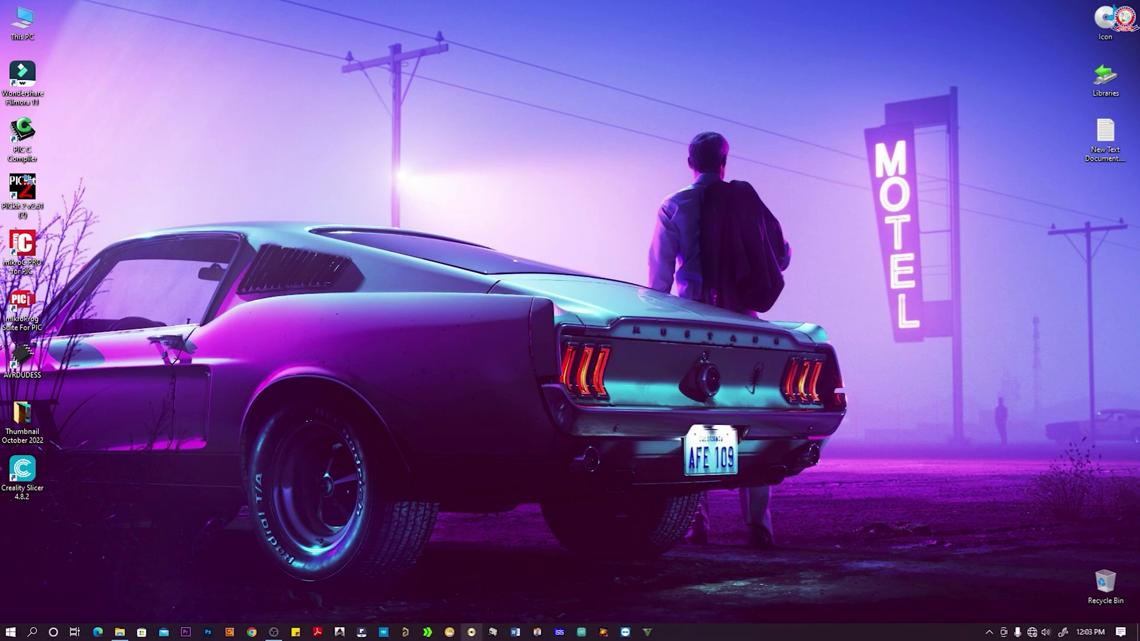
left_click(405, 633)
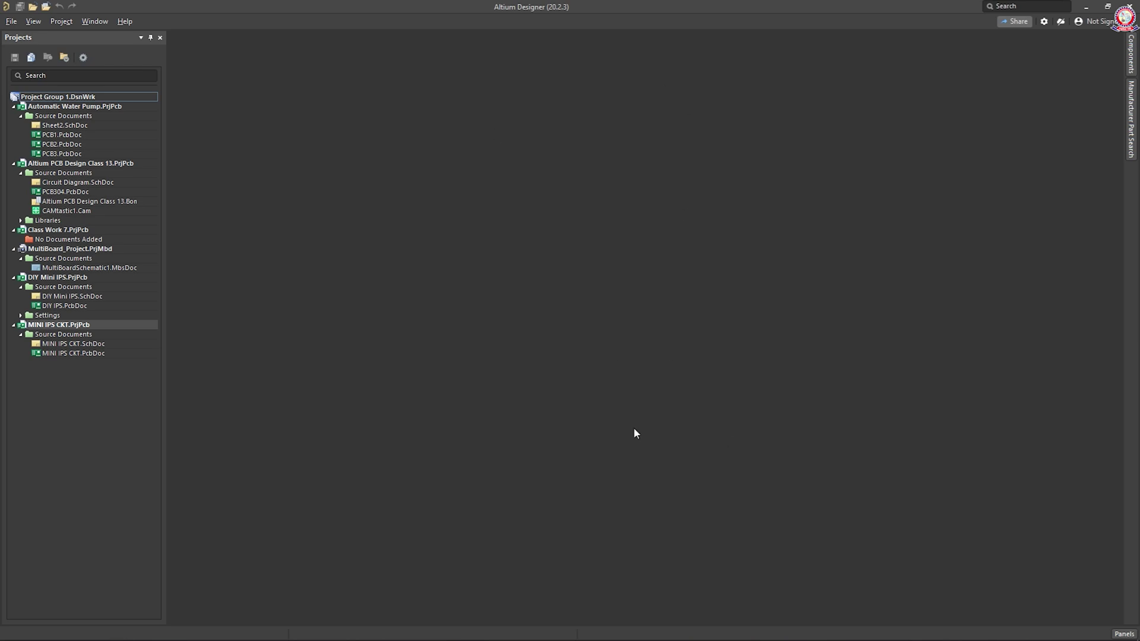
left_click(1134, 61)
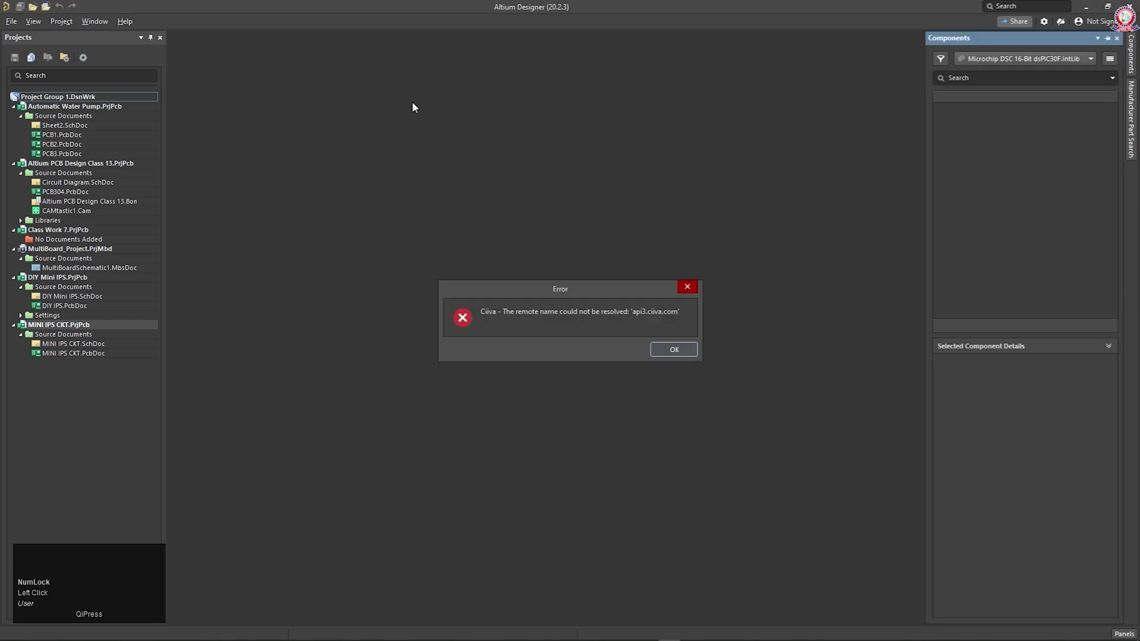
Step: Dismiss the Ciiva connection error and click the title-bar Search box so Components retracts
left_click(674, 344)
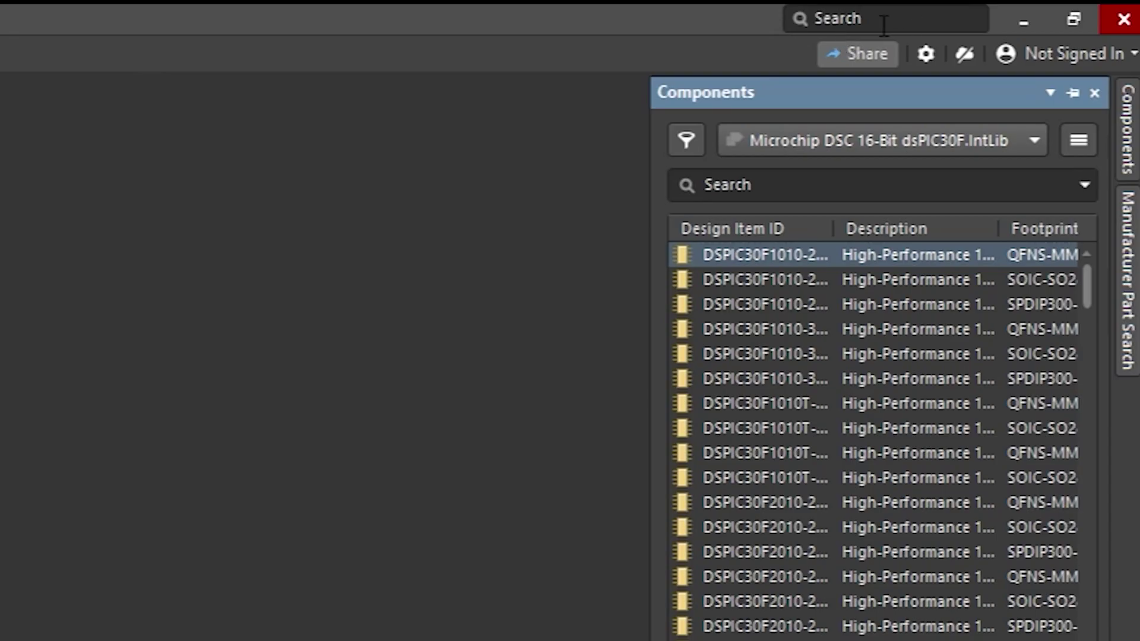
left_click(883, 17)
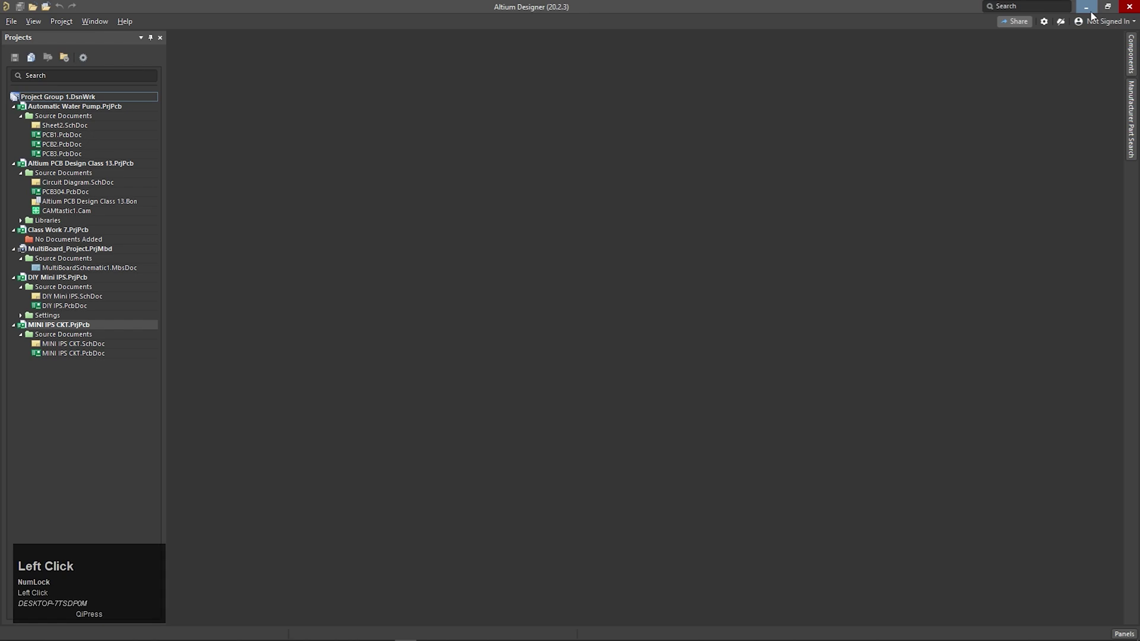
left_click(1090, 12)
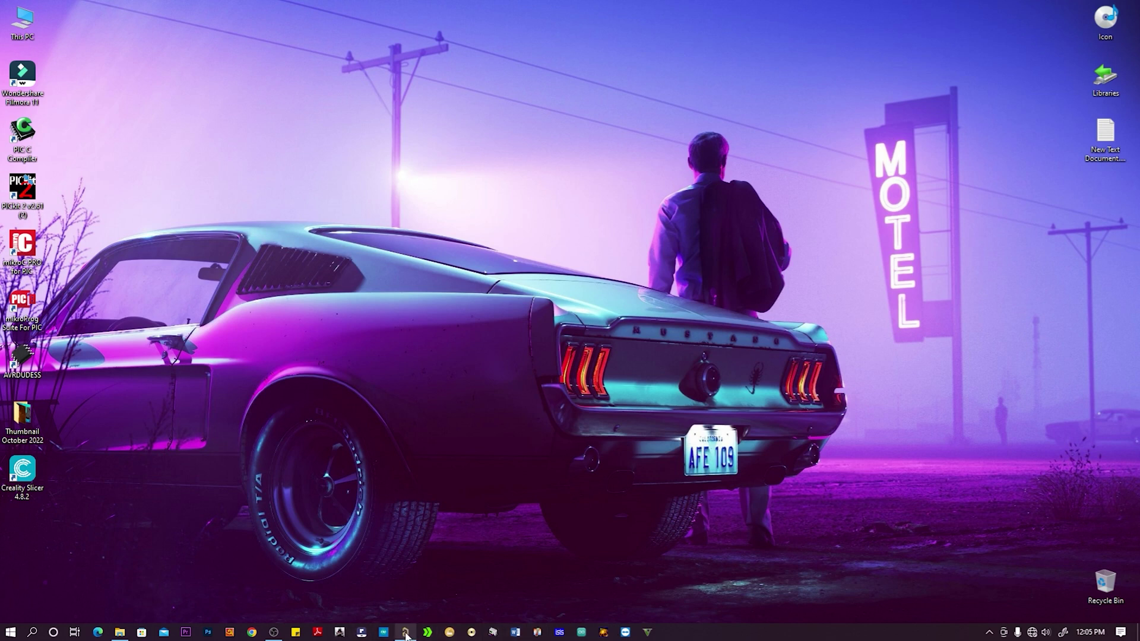
left_click(405, 632)
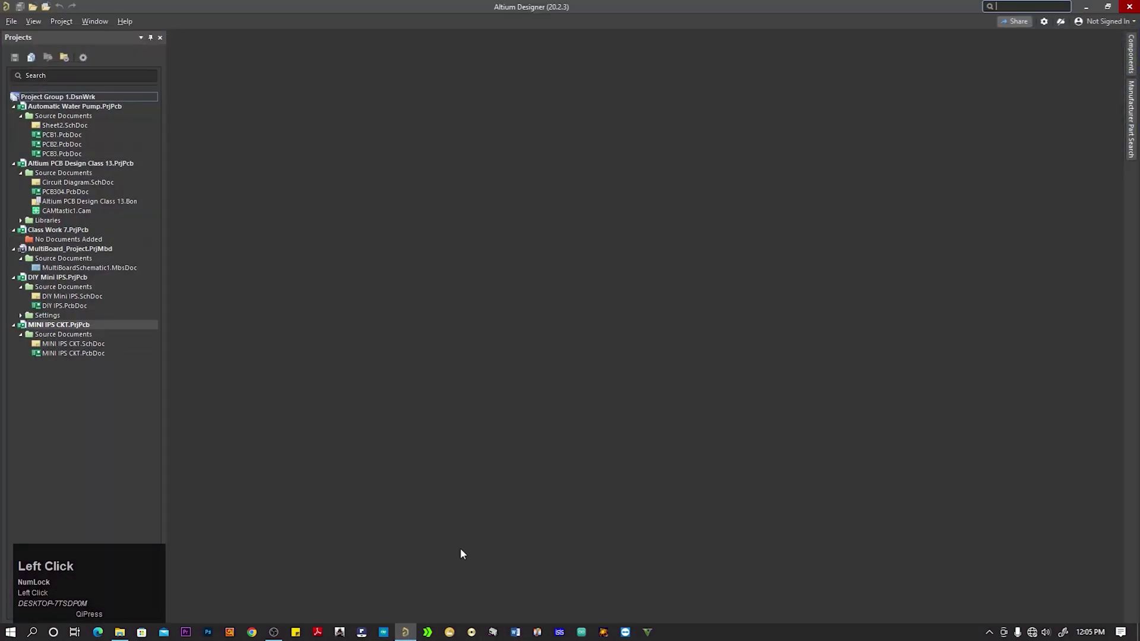
left_click(1107, 7)
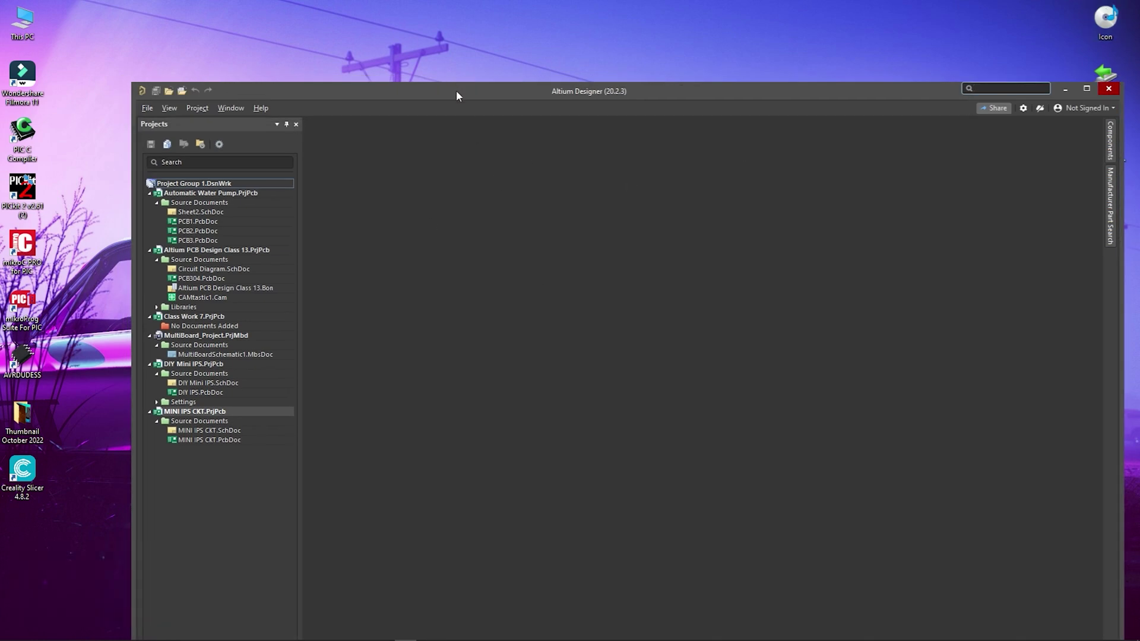
left_click_drag(456, 90, 410, 215)
left_click_drag(624, 227, 401, 125)
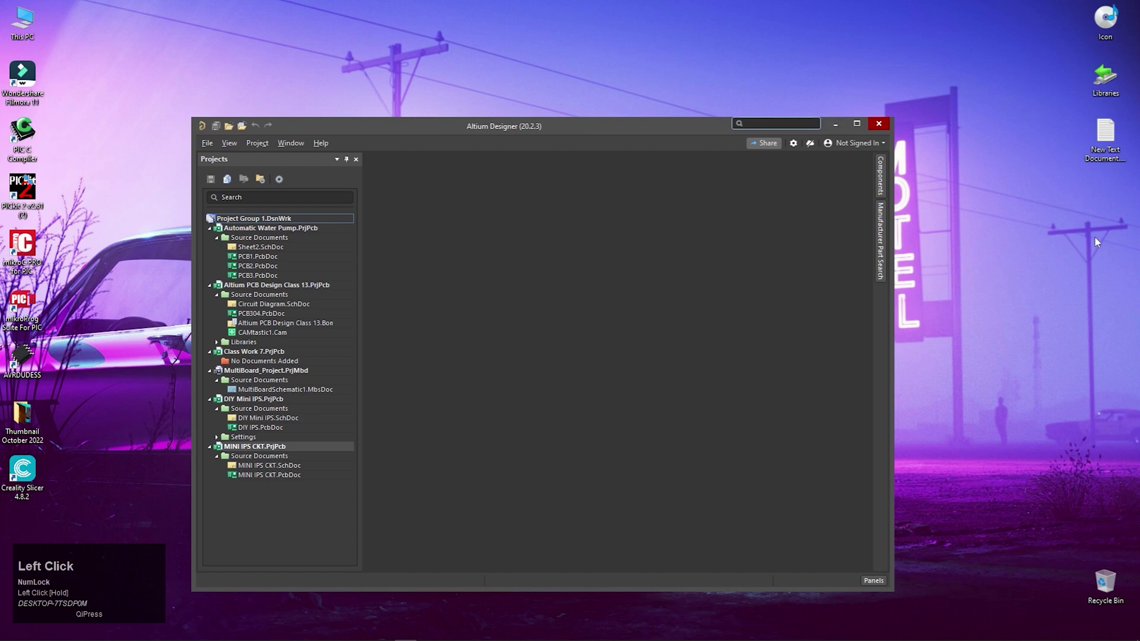
left_click(855, 125)
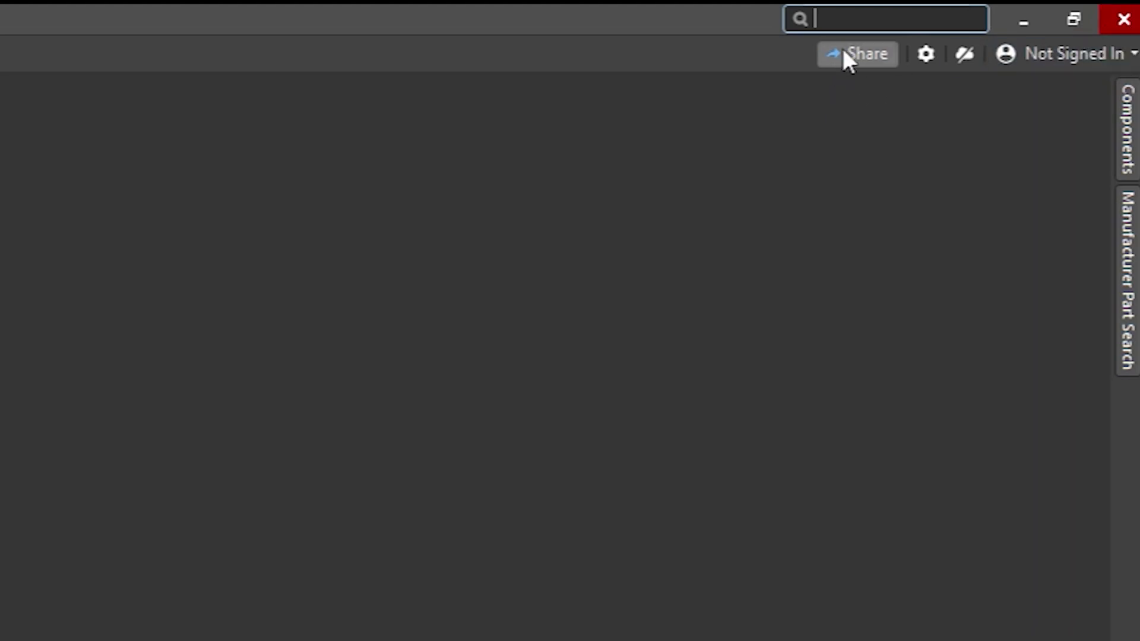
left_click(926, 55)
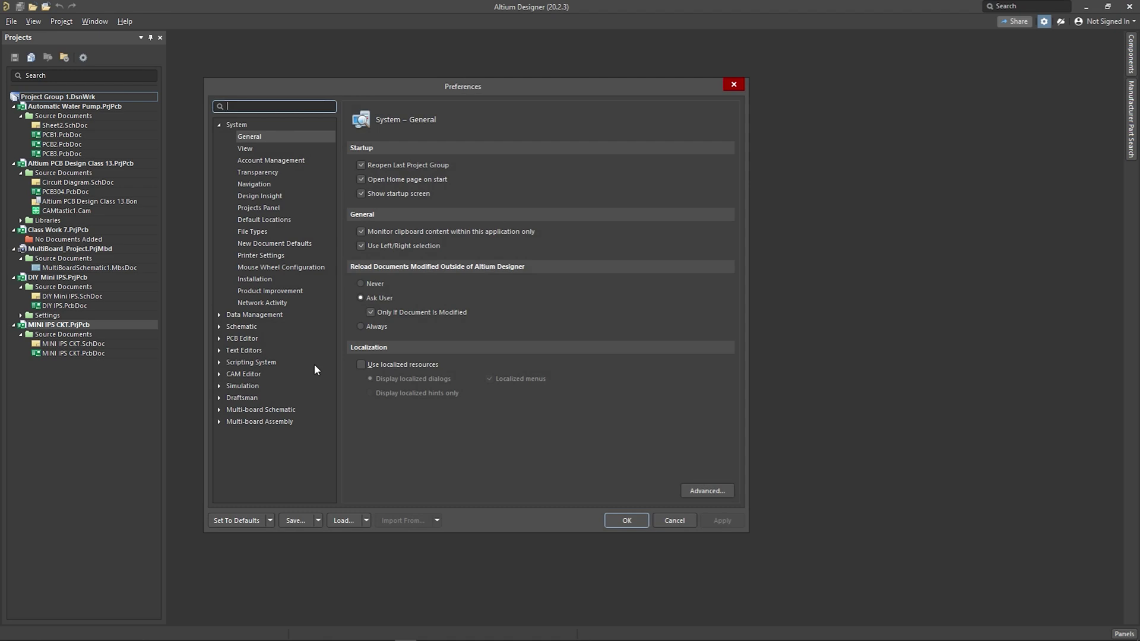
left_click(245, 148)
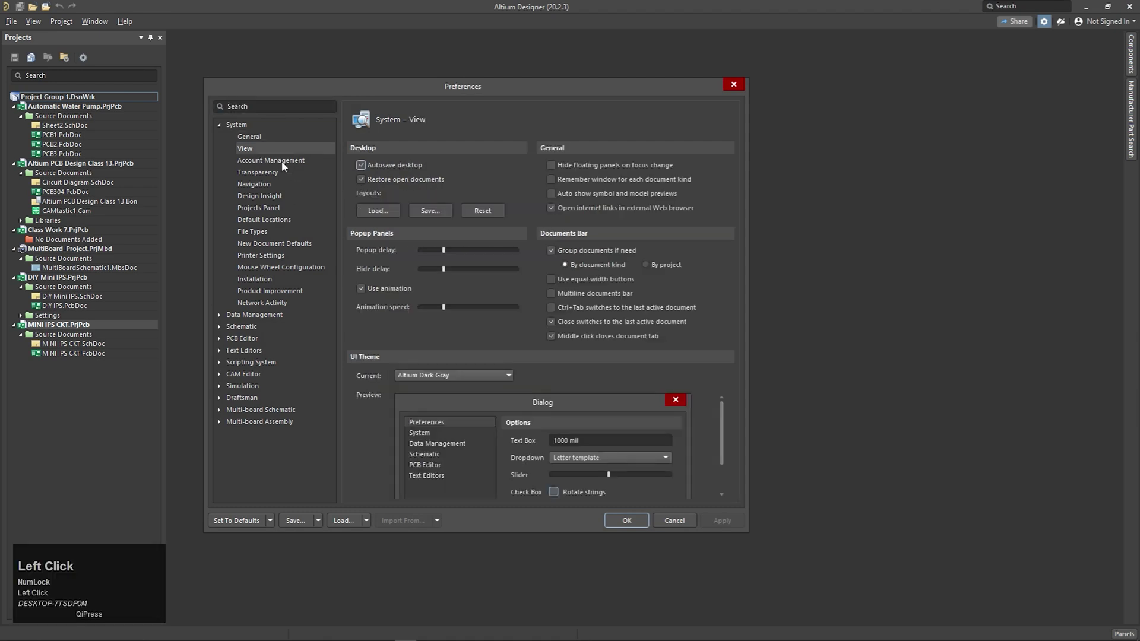
left_click(283, 161)
left_click(261, 173)
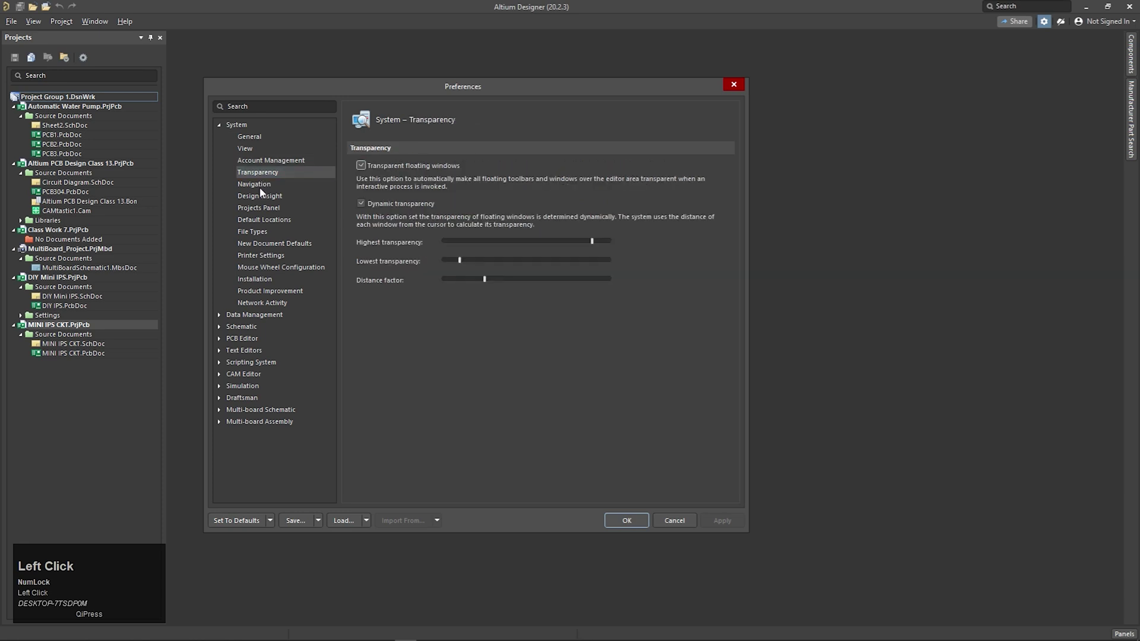
left_click(259, 185)
left_click(261, 196)
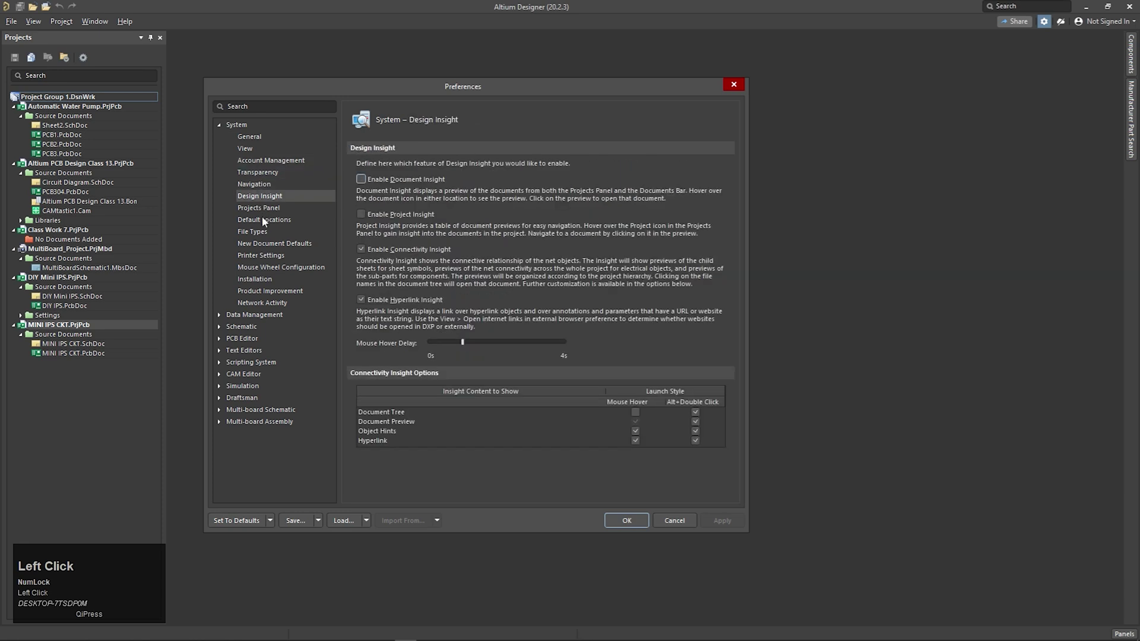
left_click(262, 219)
left_click(264, 234)
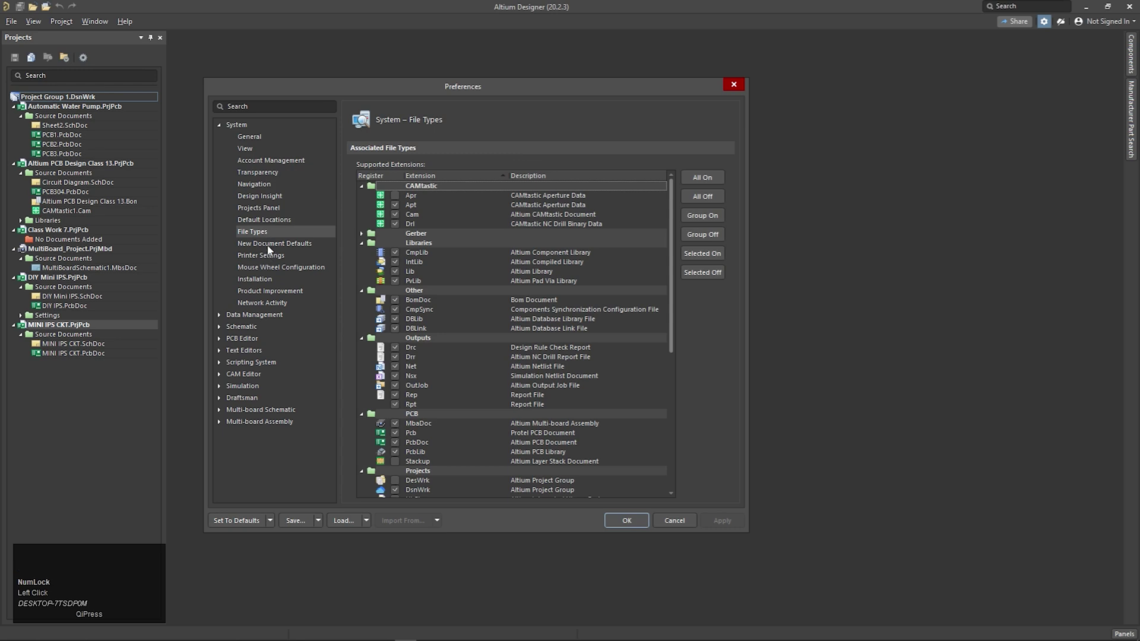
left_click(267, 244)
left_click(269, 257)
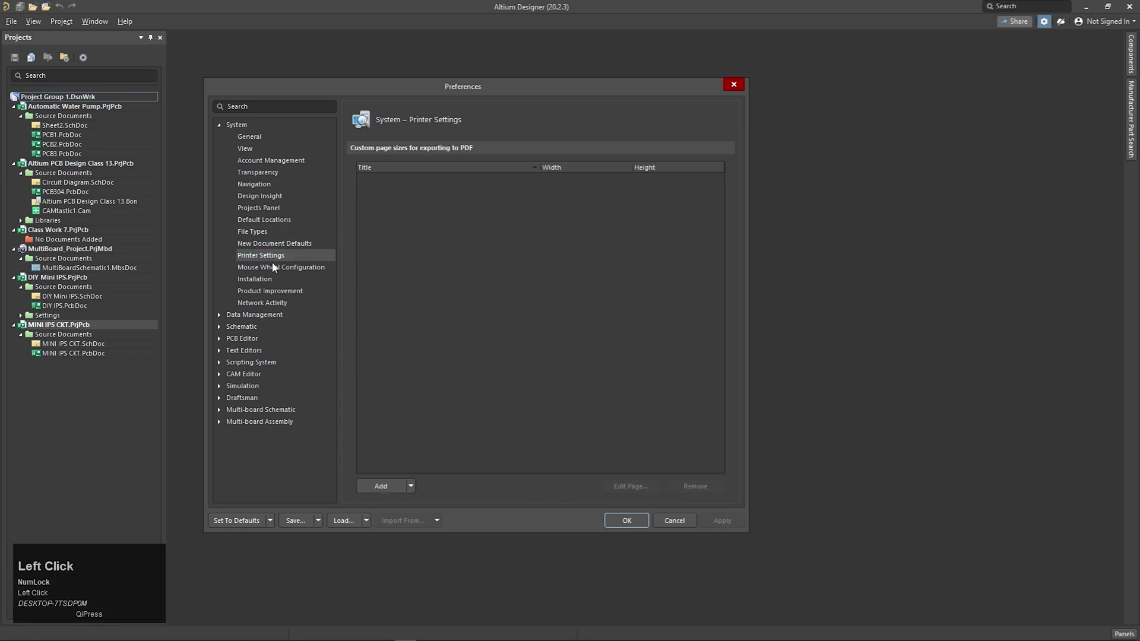
left_click(272, 267)
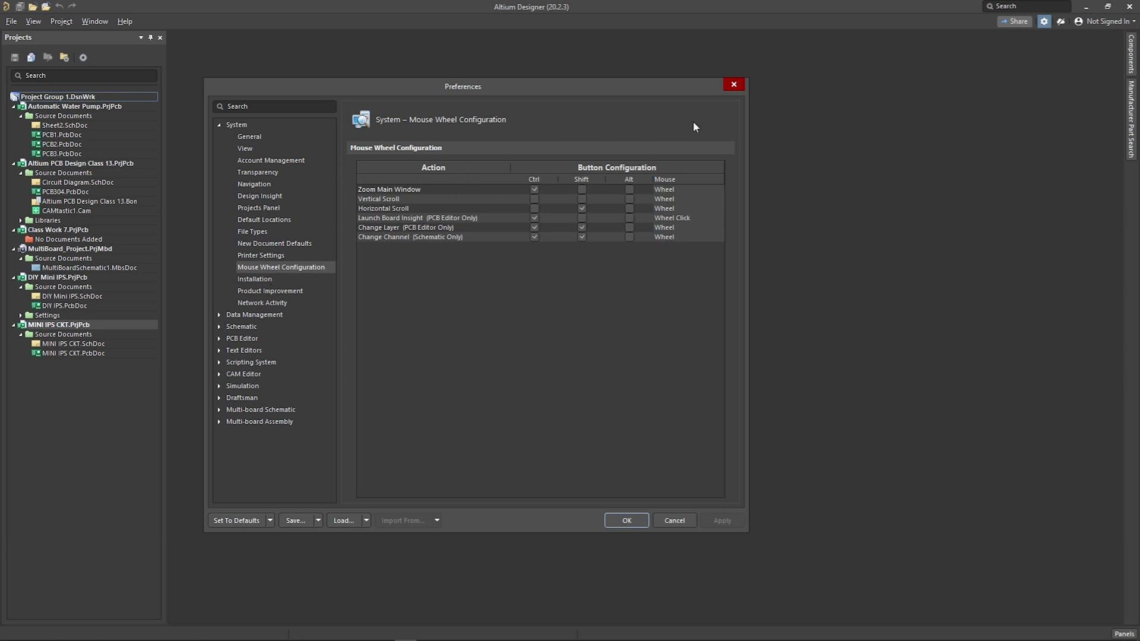
left_click(734, 85)
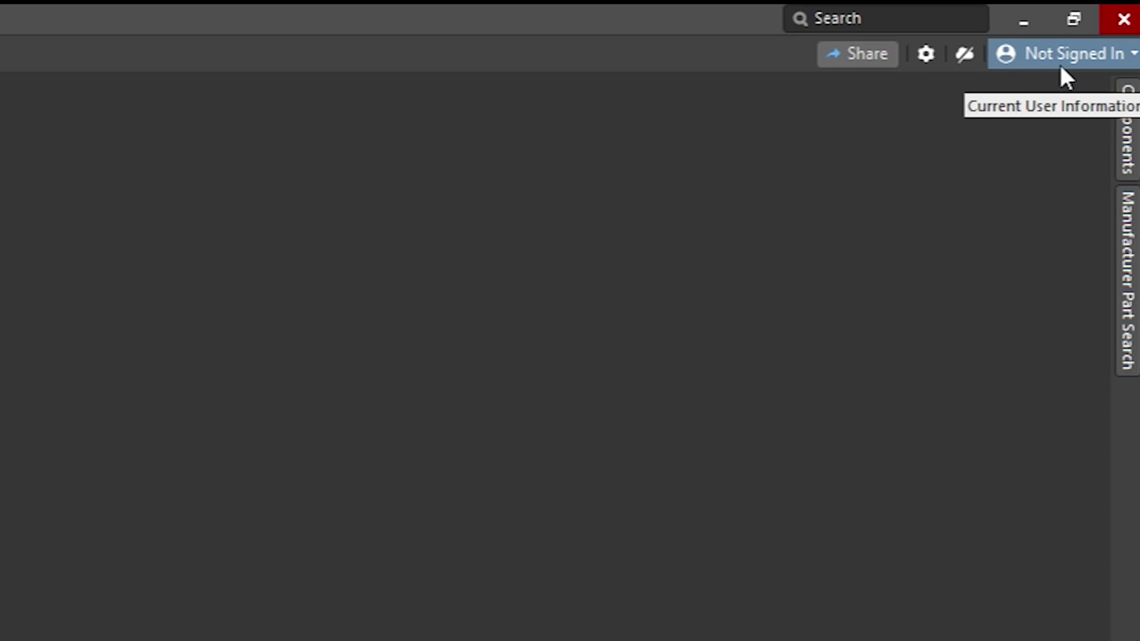
Step: Browse the dsPIC30F.IntLib library in Components and view details for DSPIC30F1010T-30I/MM
left_click(1129, 145)
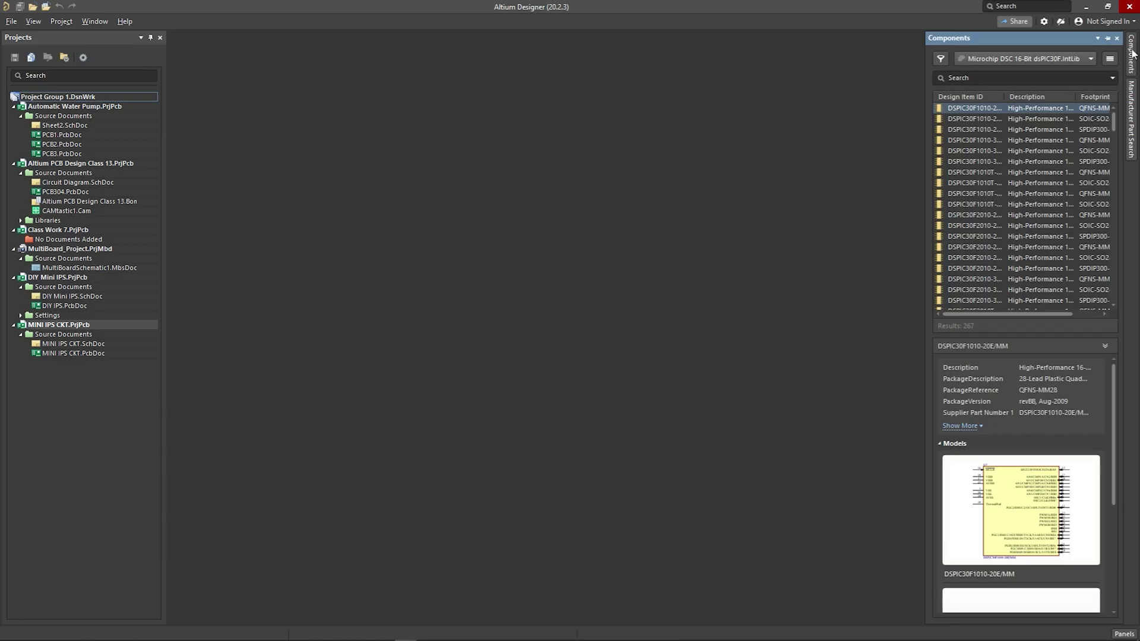
left_click(1131, 42)
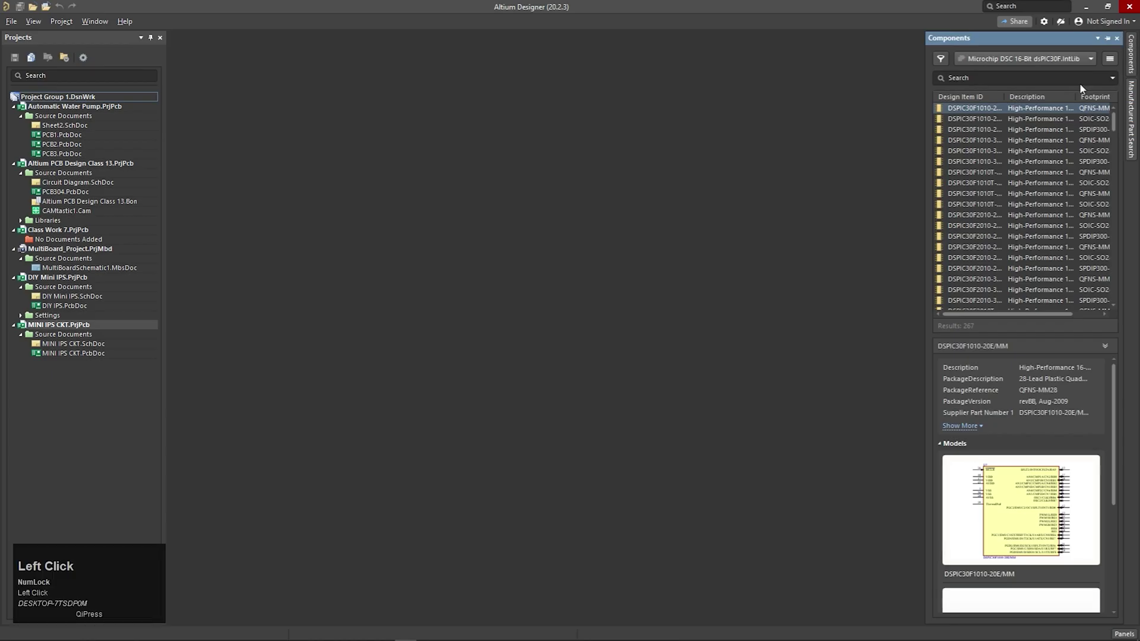
left_click(1007, 62)
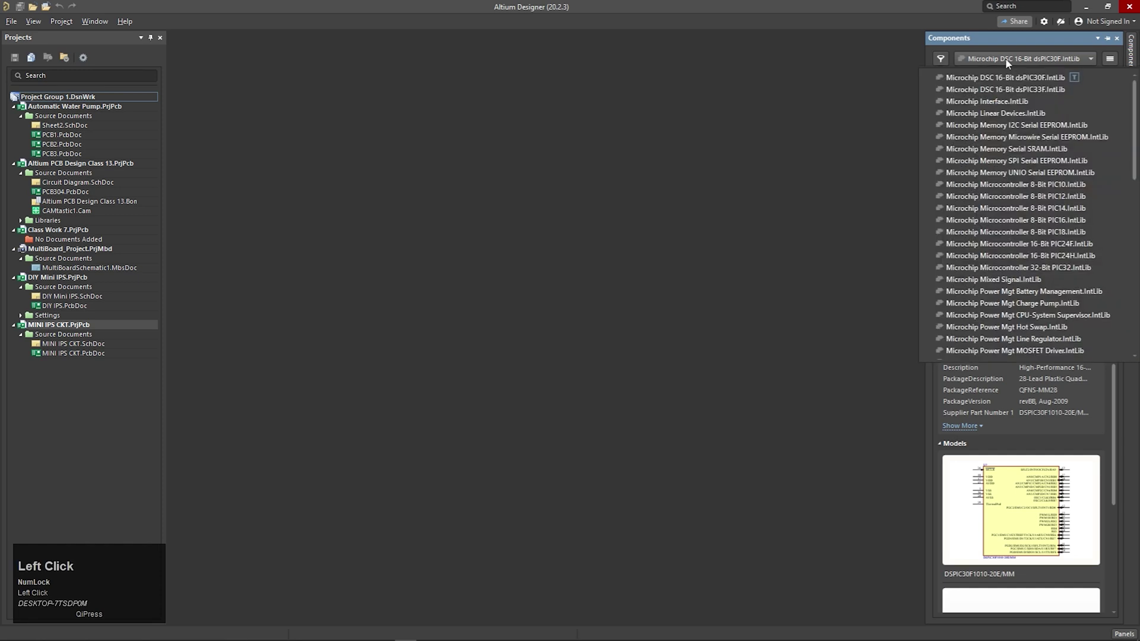
left_click(1132, 51)
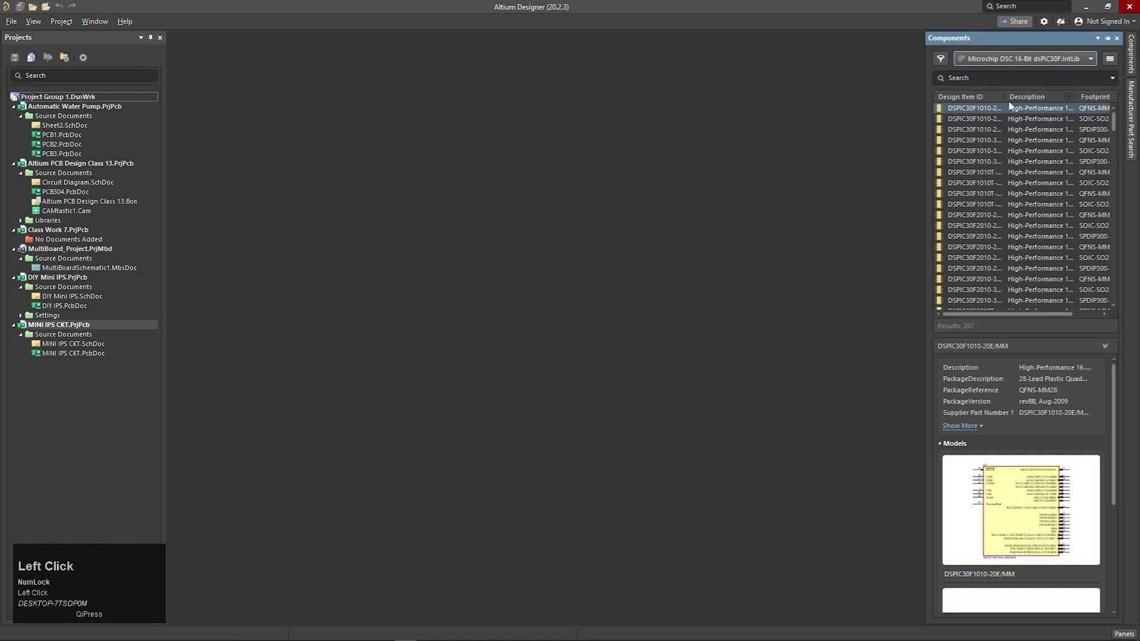
left_click(973, 118)
left_click(977, 140)
left_click(983, 193)
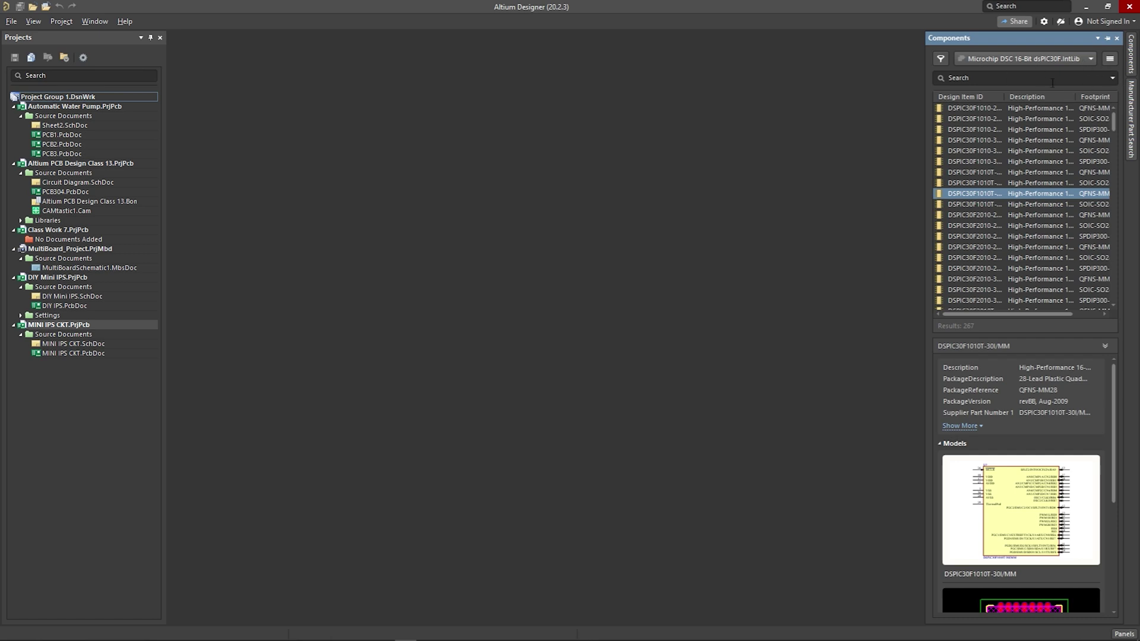
Step: Close the Components panel, briefly check the project group options, then reopen Components
left_click(1131, 56)
left_click(1135, 56)
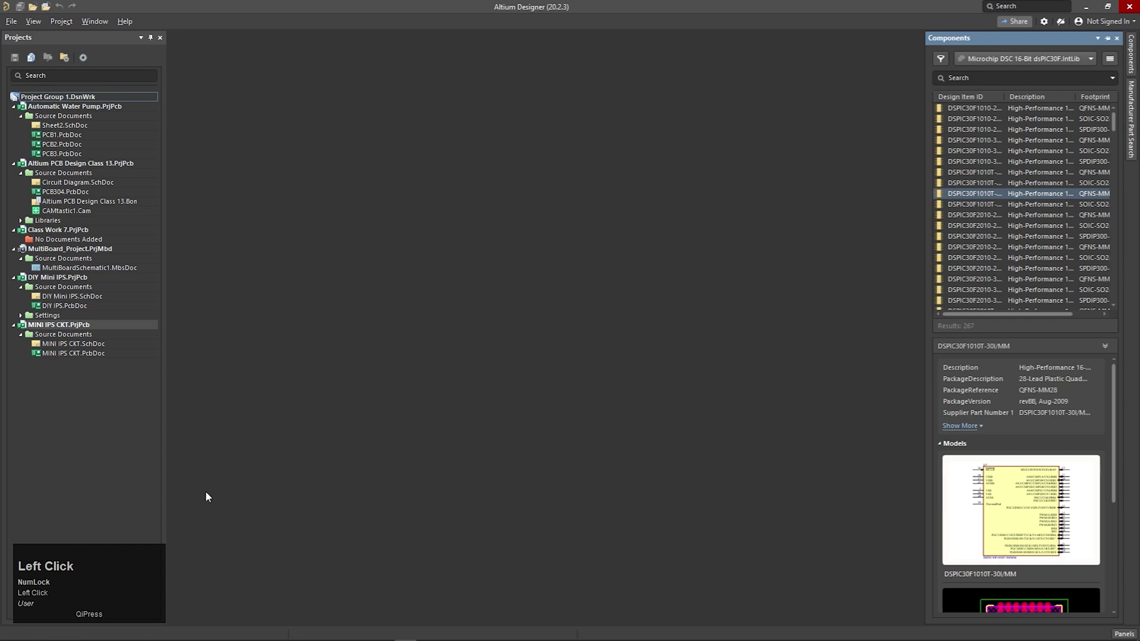
left_click(87, 586)
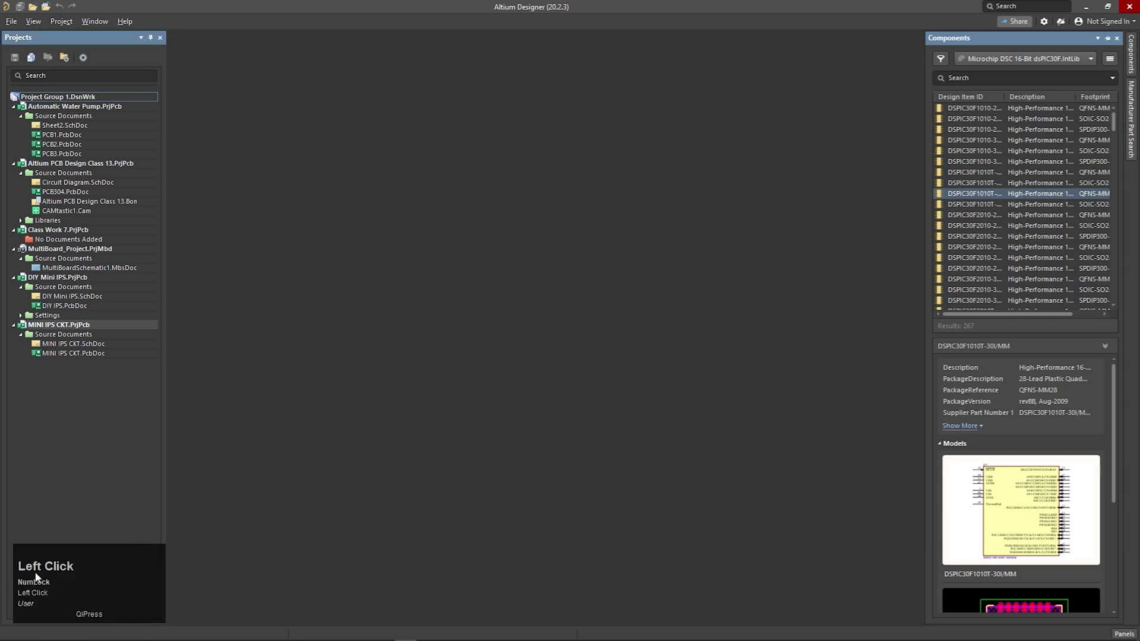
right_click(58, 511)
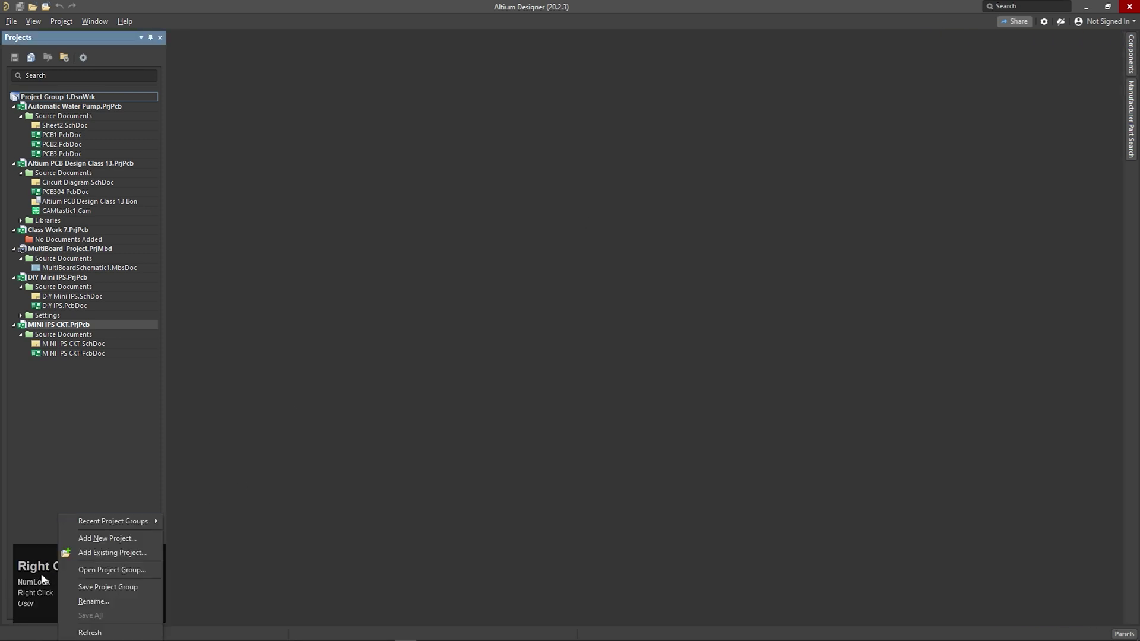
left_click(238, 501)
key("space")
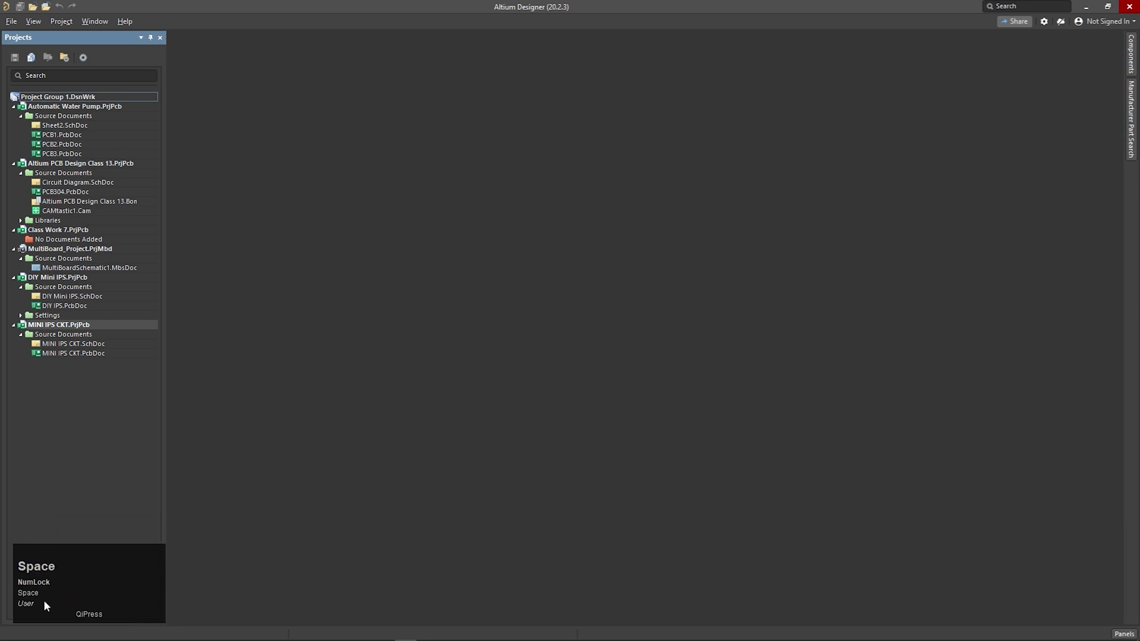
left_click(1130, 55)
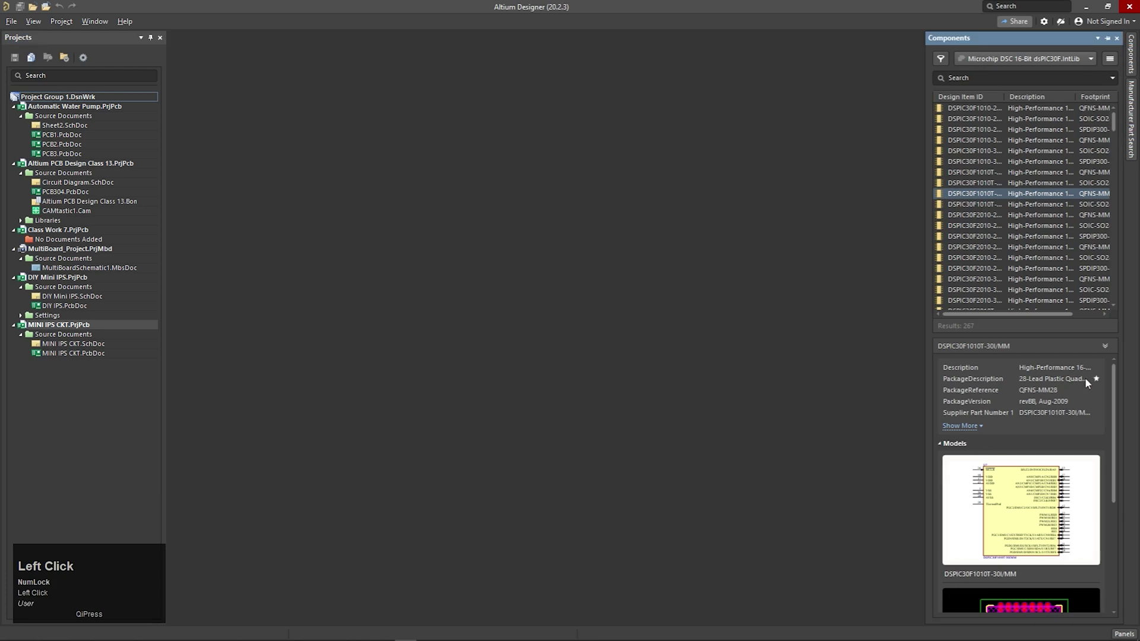
Step: Expand the References, Part Choices and Where Used sections for the selected dsPIC part
left_click_drag(1113, 381, 1120, 427)
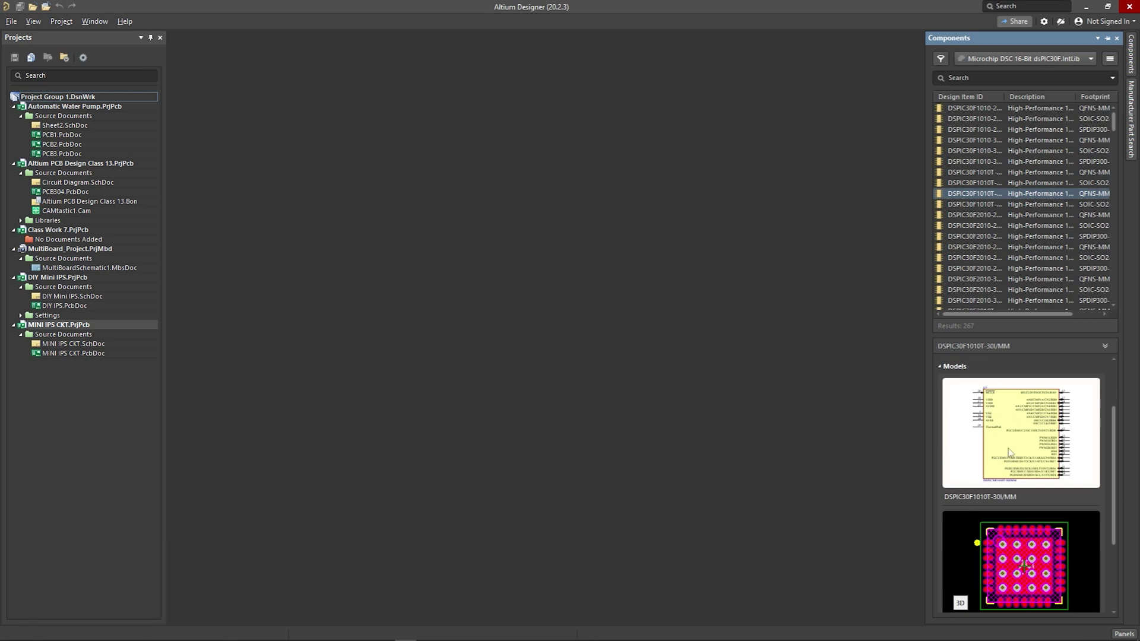
scroll(1030, 488, "down", 1)
scroll(1030, 488, "down", 1)
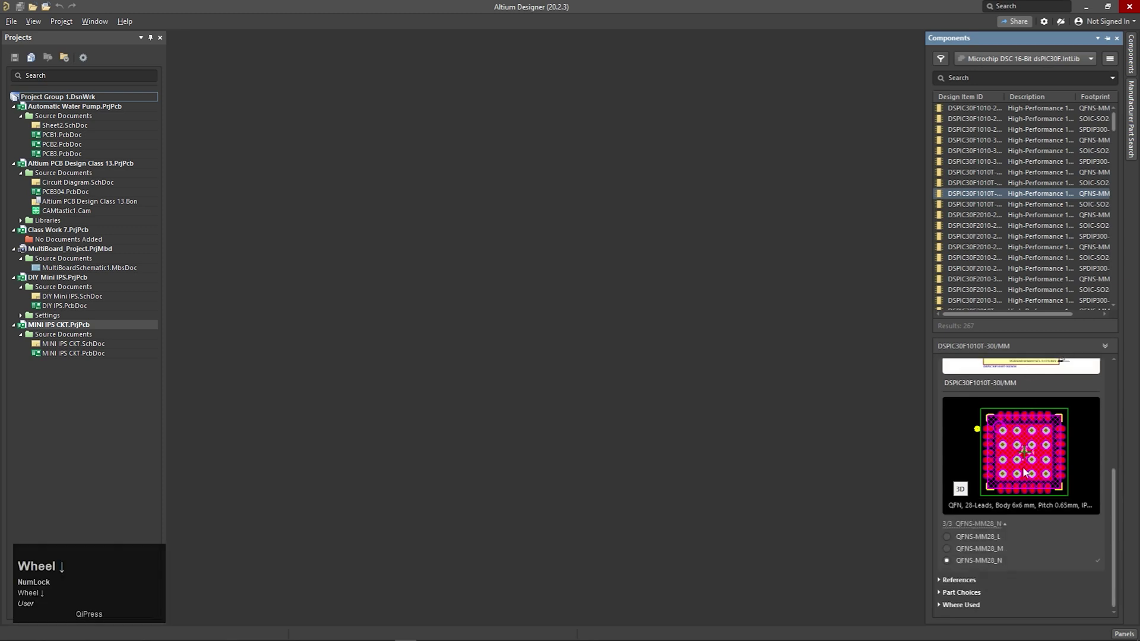
scroll(1025, 473, "down", 1)
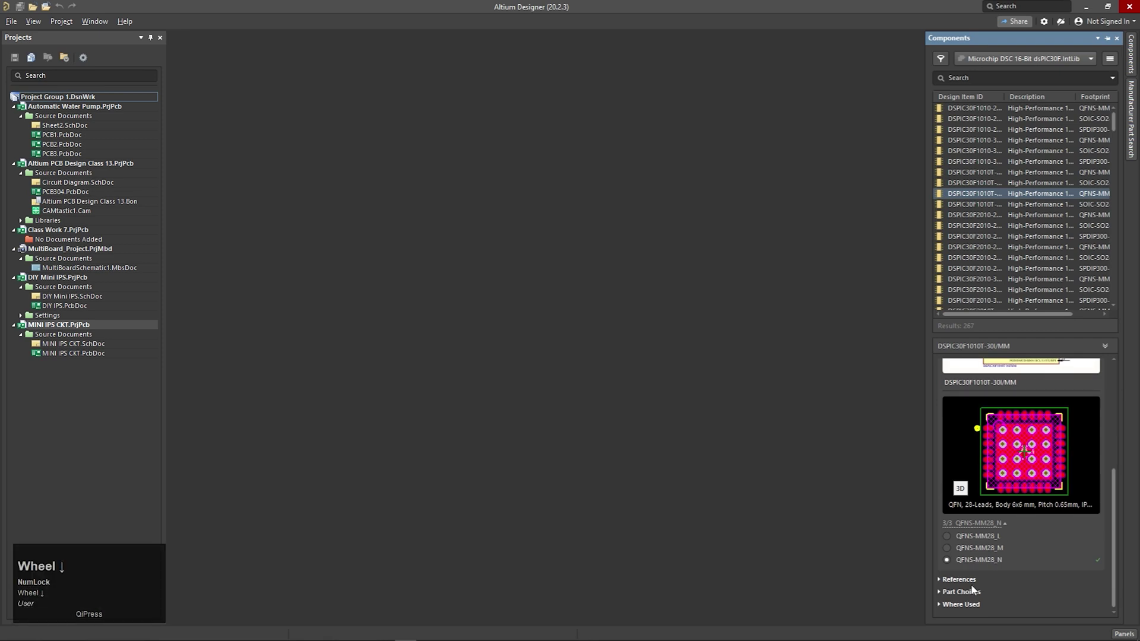
left_click(940, 580)
scroll(1003, 577, "down", 1)
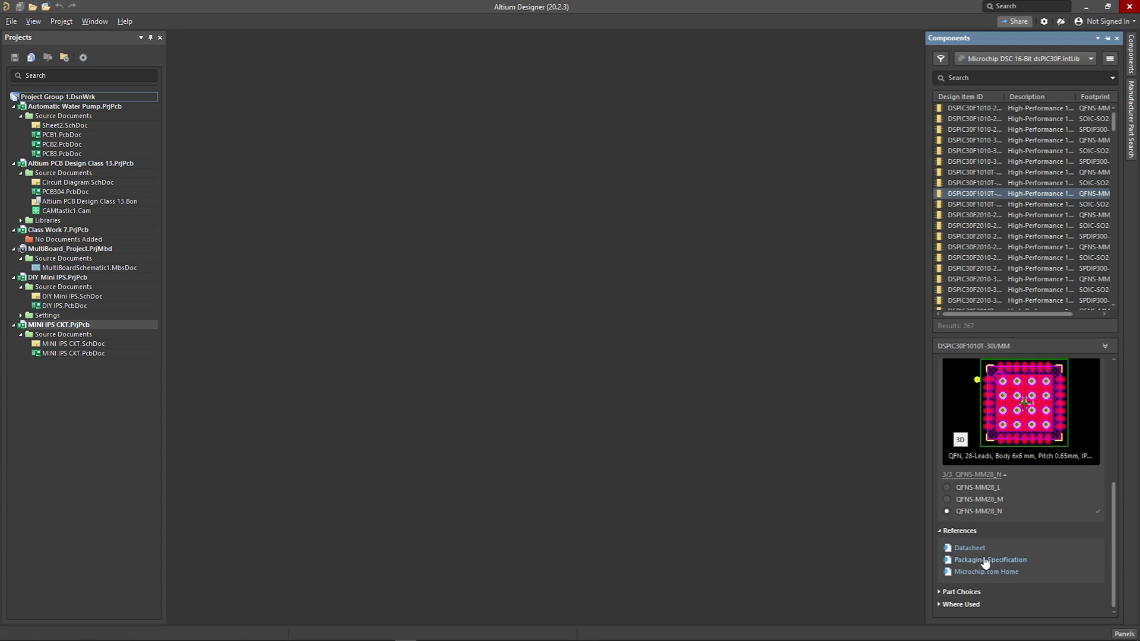
scroll(980, 573, "down", 2)
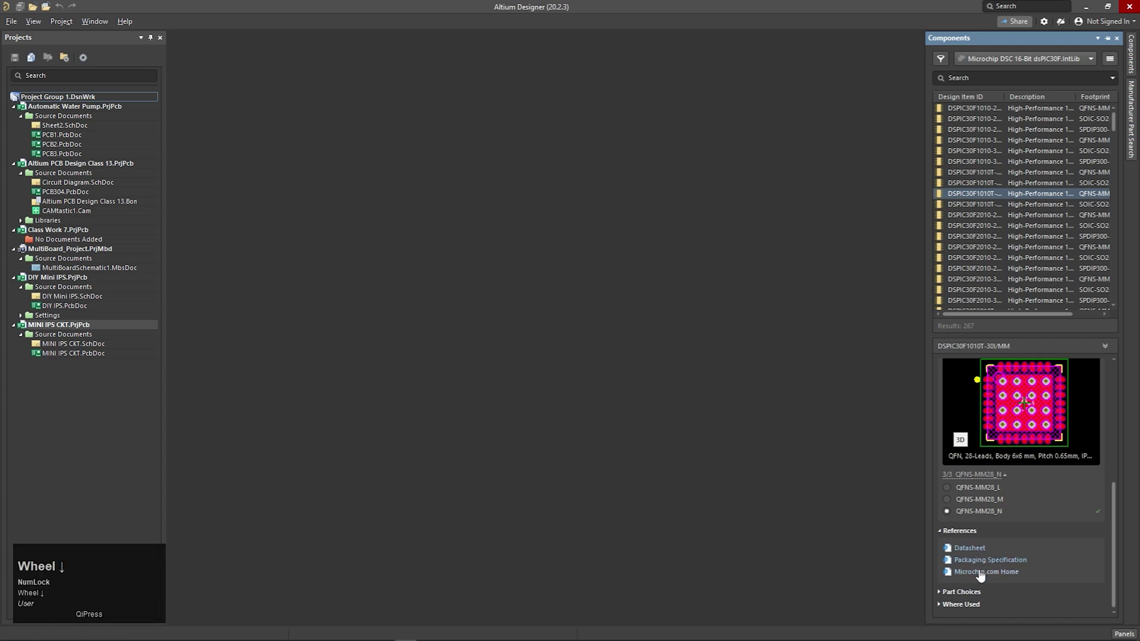
left_click(940, 593)
scroll(1003, 588, "down", 1)
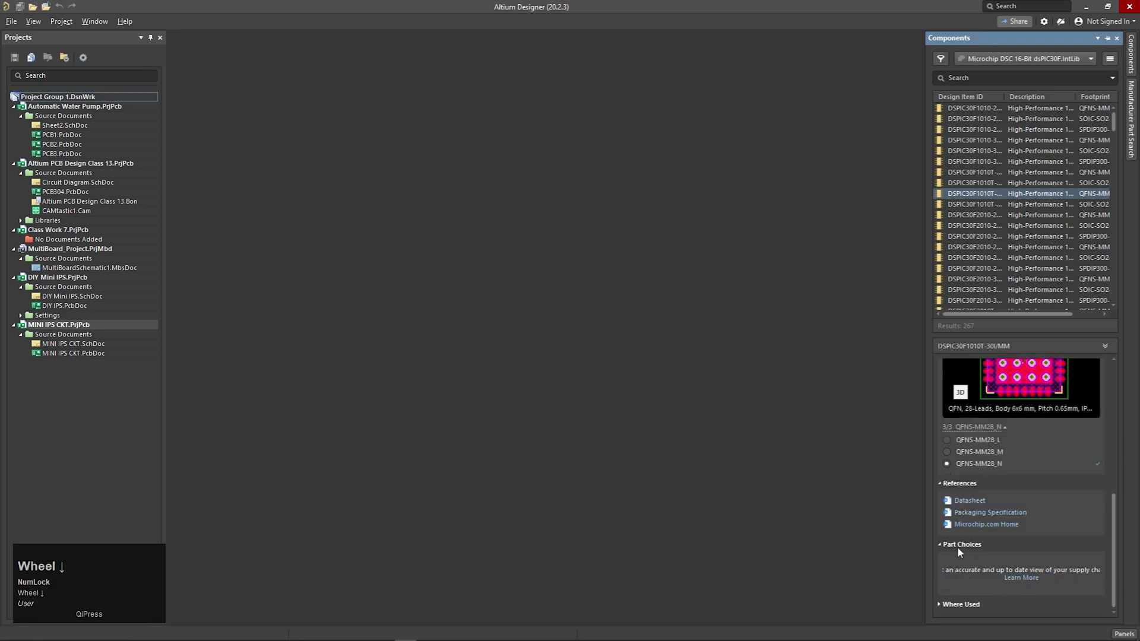
left_click(939, 604)
Step: Bring up the empty Manufacturer Part Search panel in place of Components
scroll(1049, 585, "down", 1)
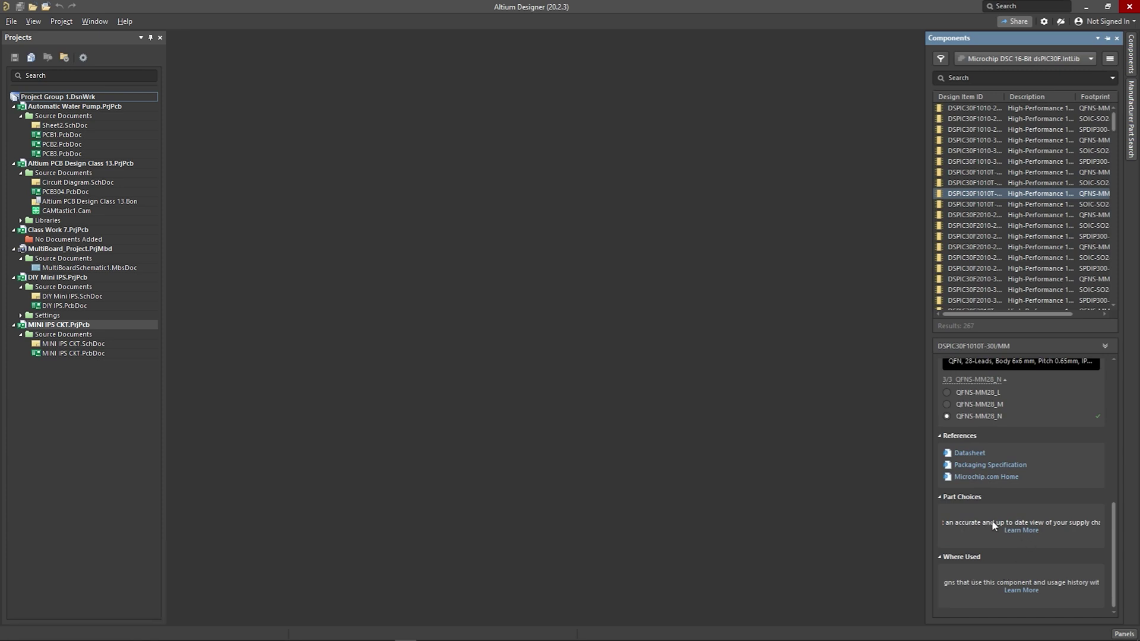
scroll(988, 518, "up", 5)
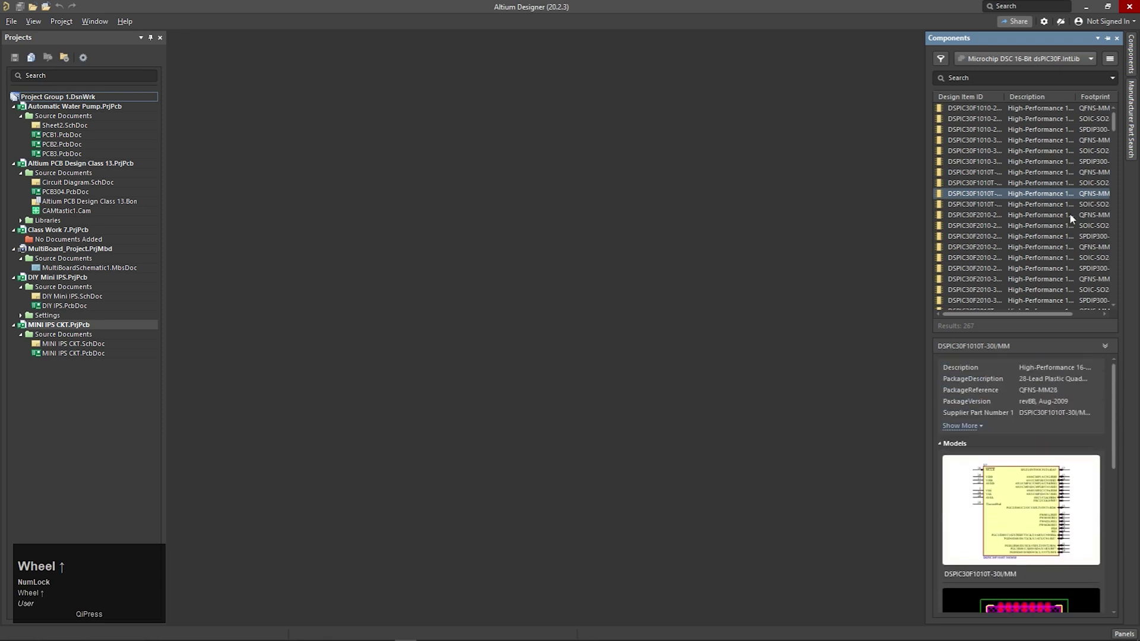
left_click(1132, 125)
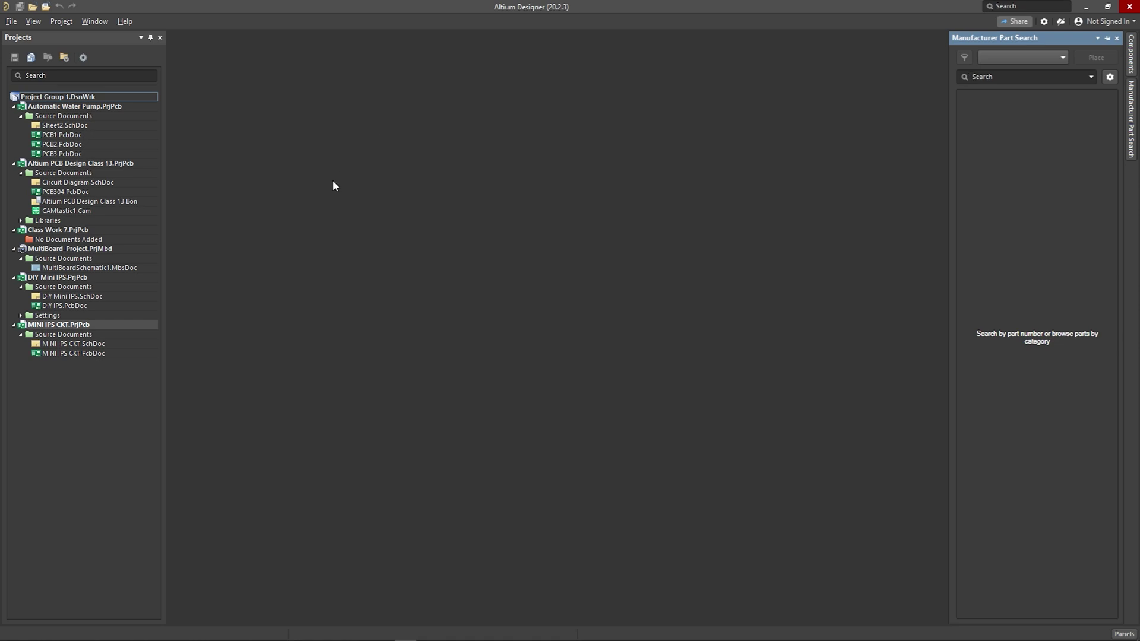
Step: Open DIY IPS.PcbDoc from Projects and switch it to 3D Layout Mode
left_click(62, 306)
double_click(62, 307)
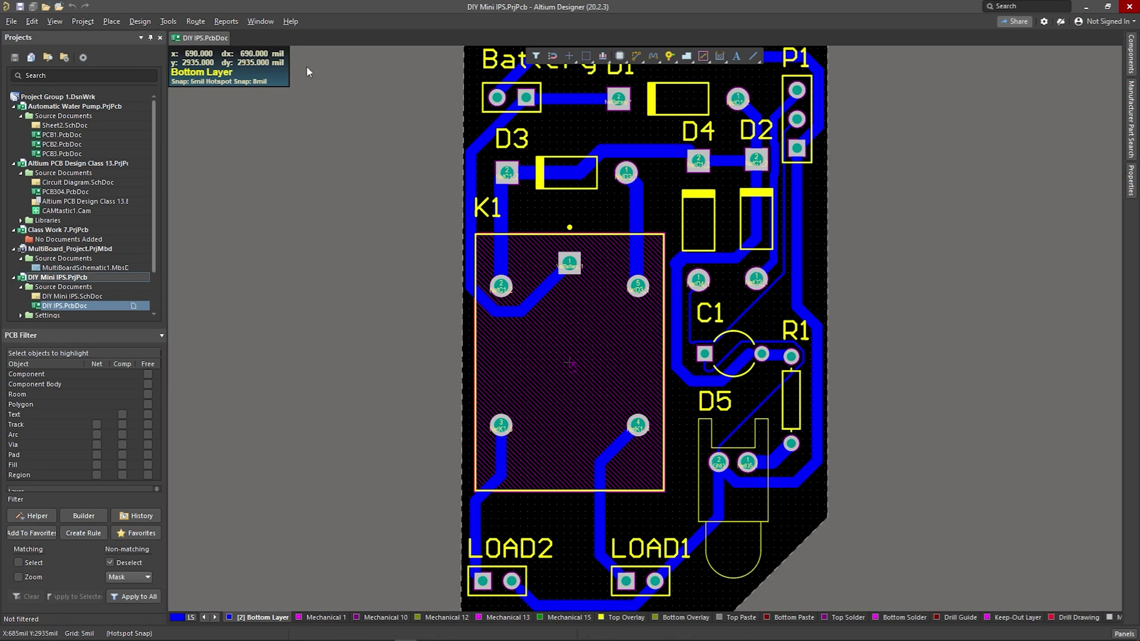
left_click(83, 22)
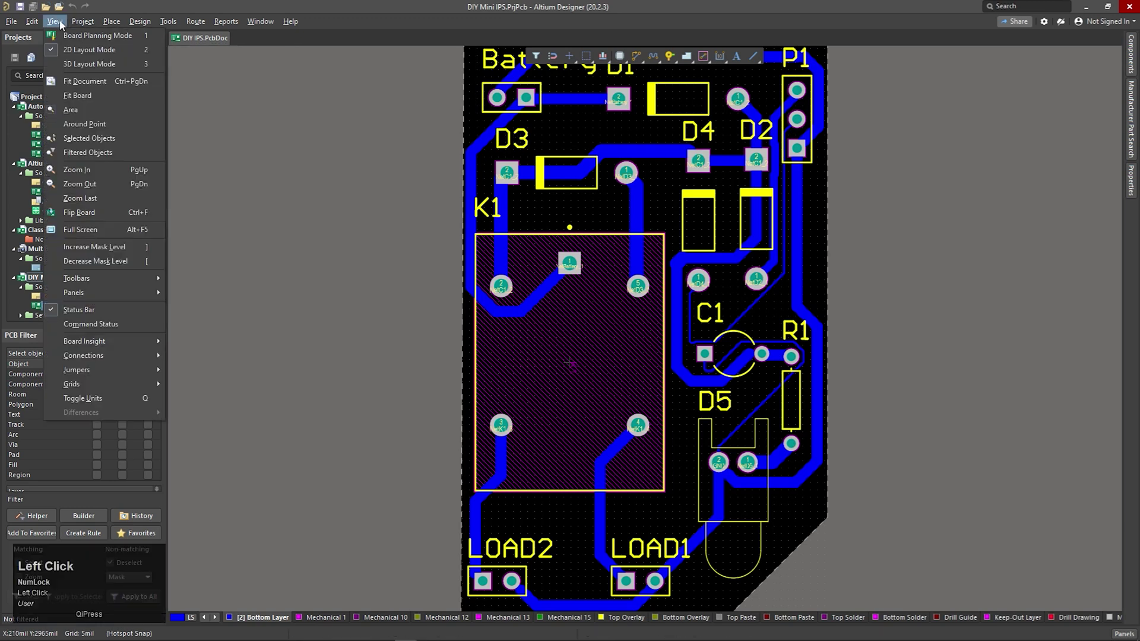
left_click(117, 70)
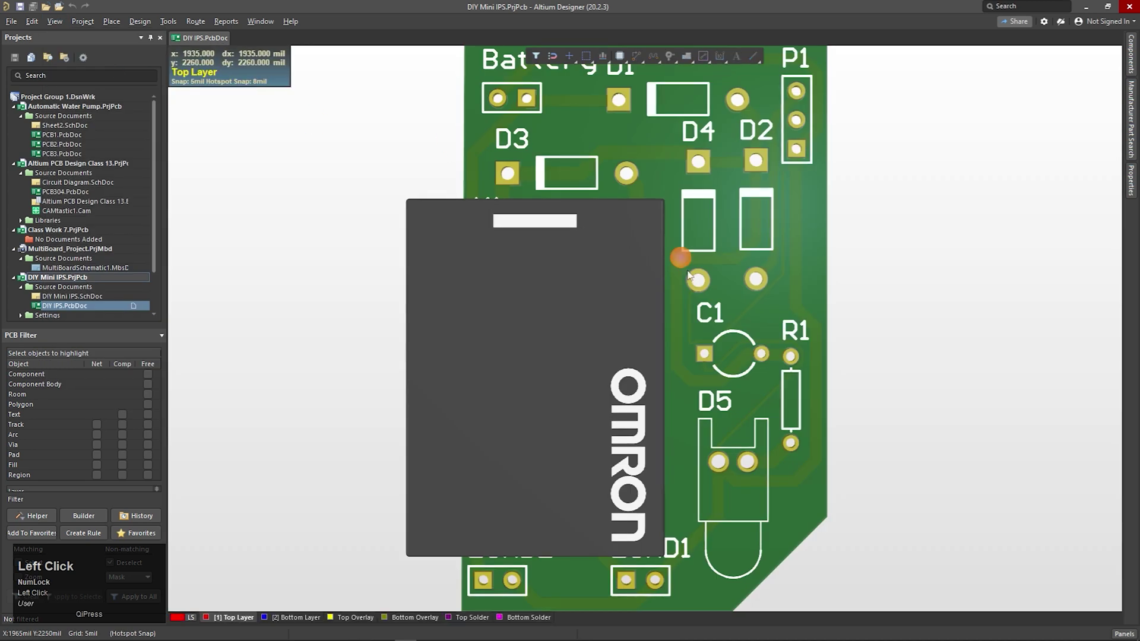
Step: Pan and zoom the 3D board to frame the OMRON relay and parts
right_click_drag(819, 272, 778, 333)
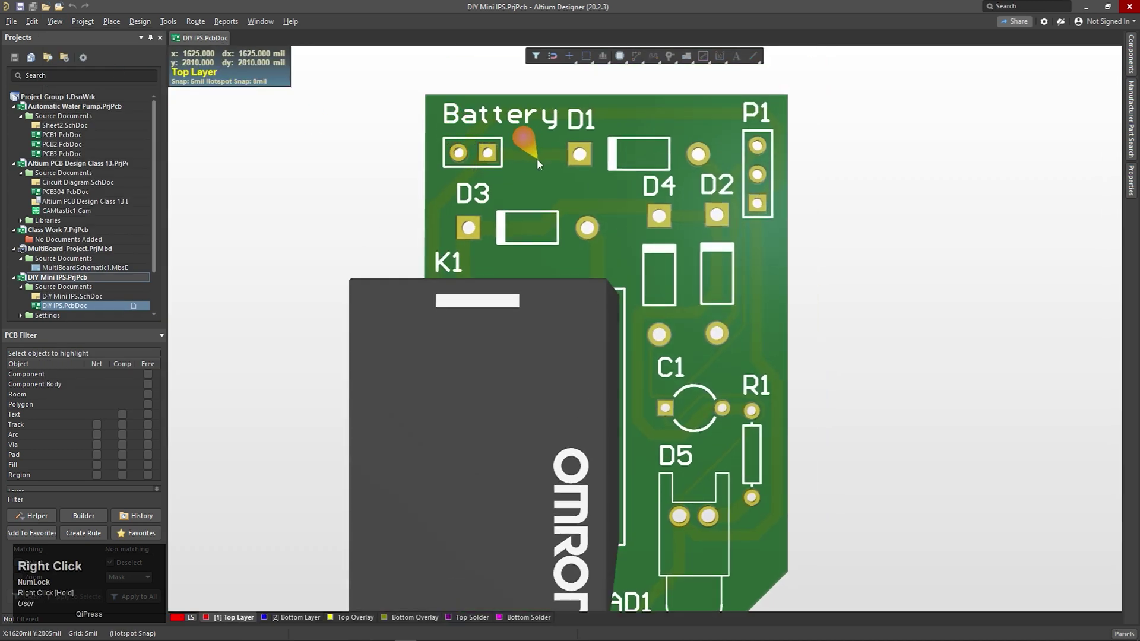
mouse_move(735, 333)
left_mouse_down()
mouse_move(734, 236)
mouse_move(647, 366)
left_mouse_up()
right_click_drag(647, 366, 644, 284)
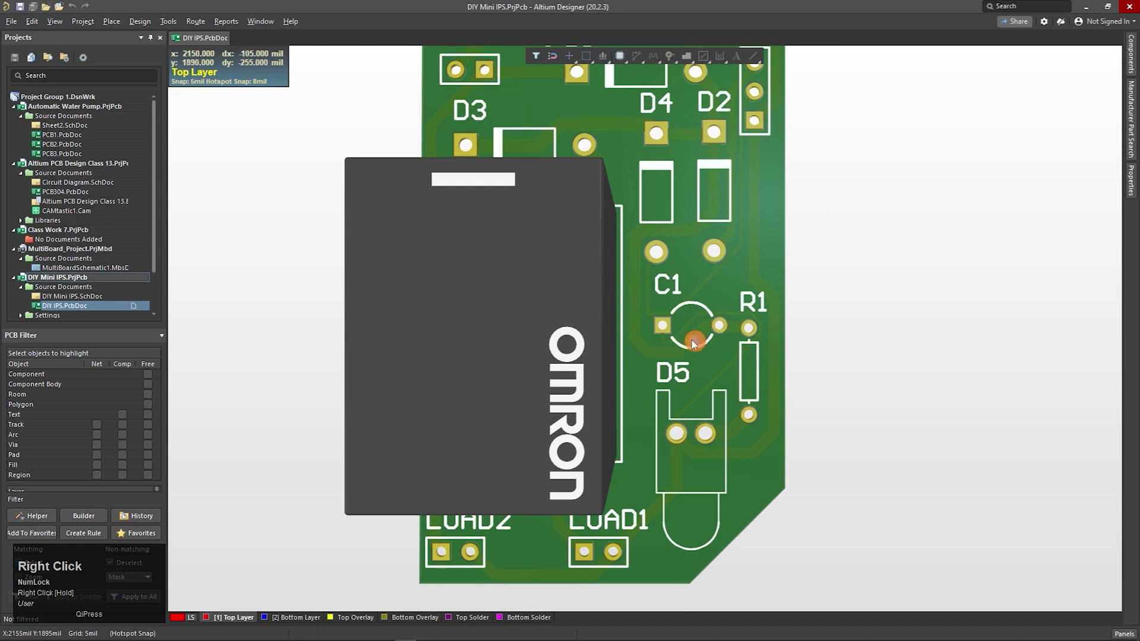
scroll(717, 376, "up", 2)
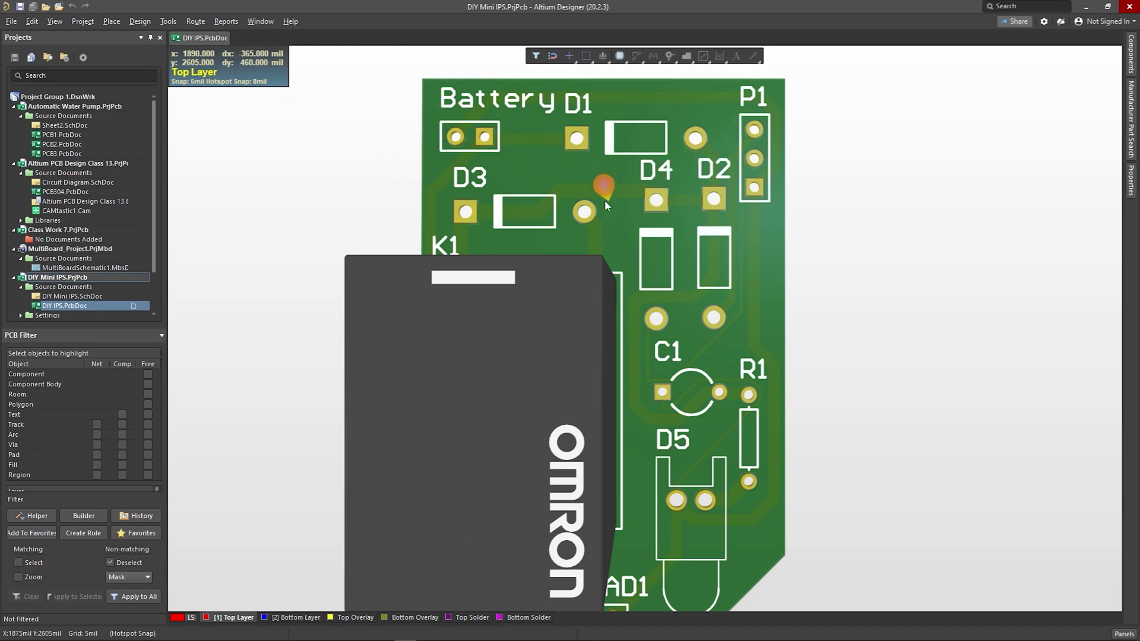
right_click_drag(685, 269, 644, 240)
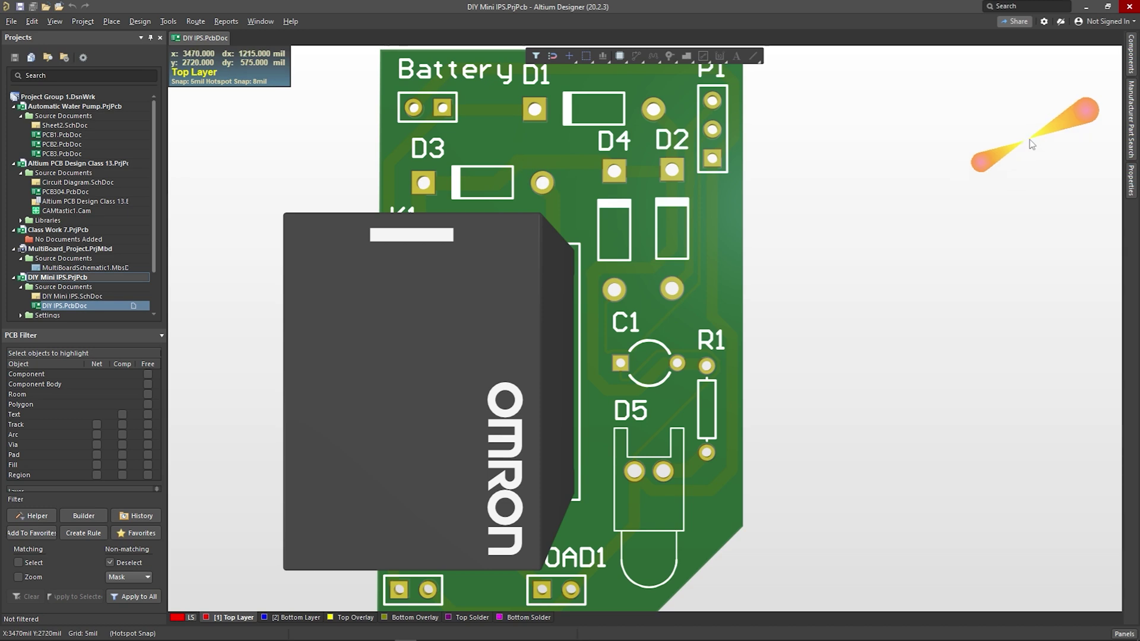
Step: Show board Properties and scroll to Board Information: 1265 × 1980 mil, 12 components, 9 nets
left_click(1133, 55)
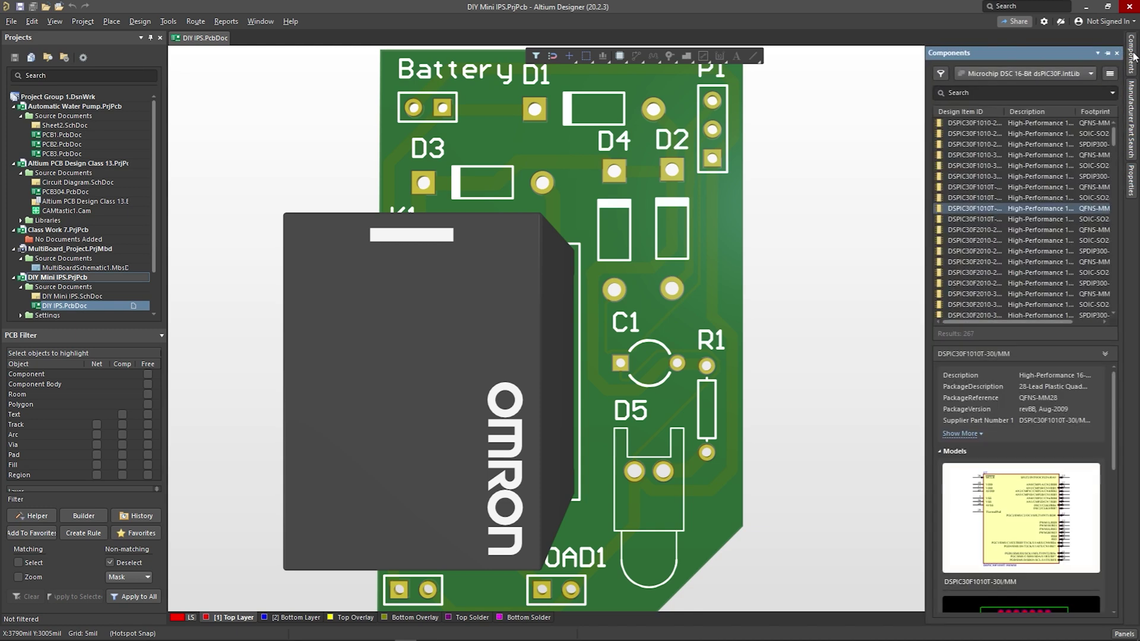
left_click(1133, 109)
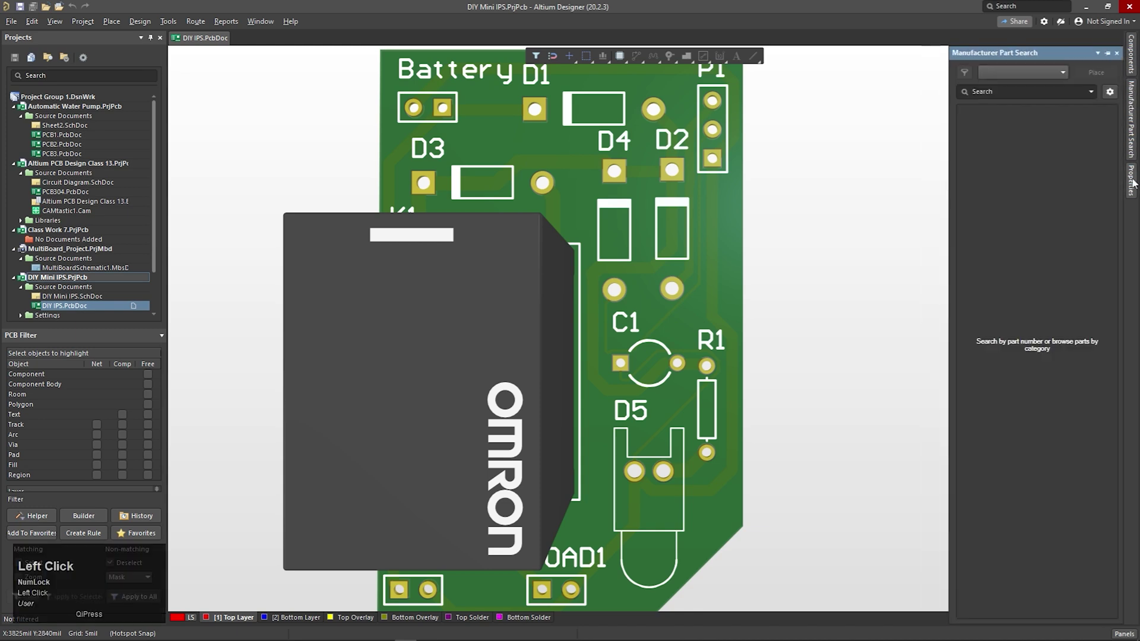
left_click(1131, 197)
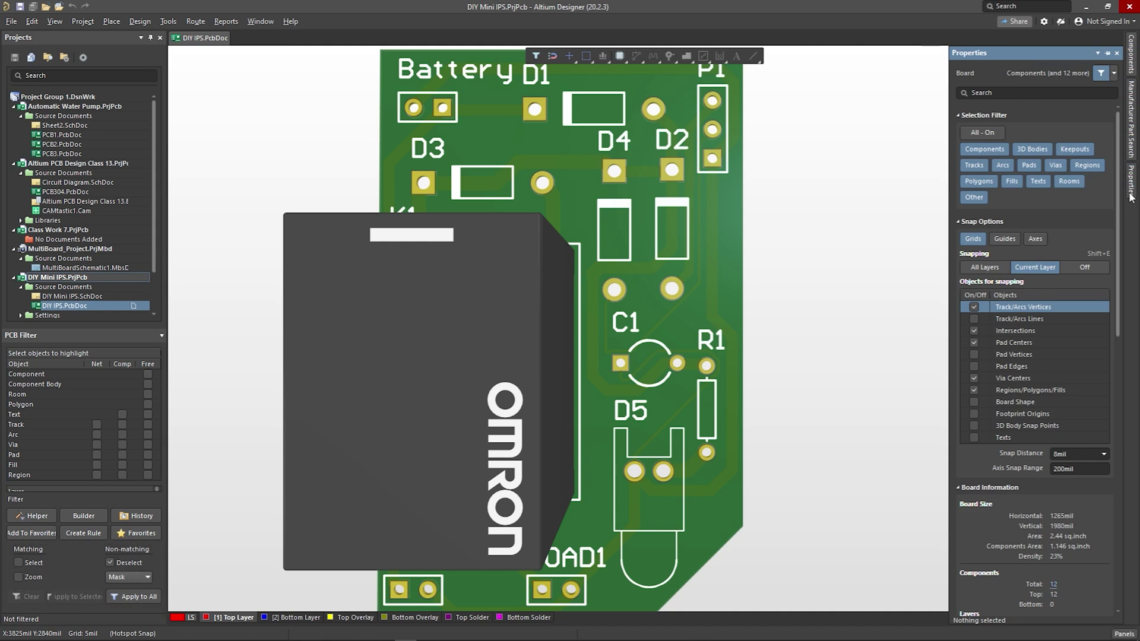
left_click(1031, 92)
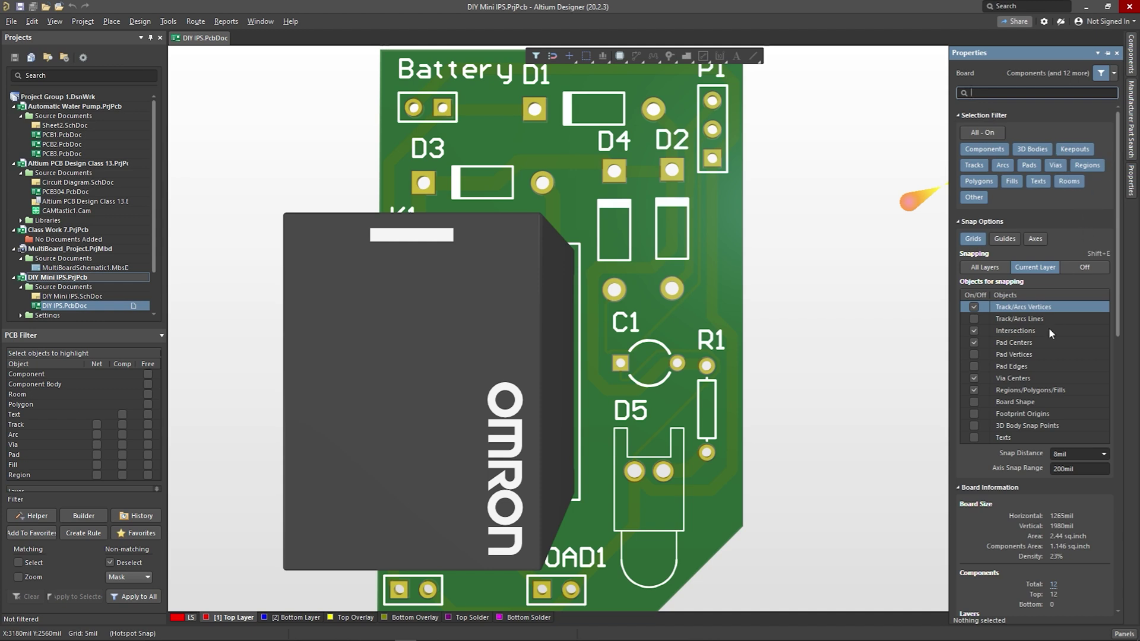
scroll(1095, 336, "down", 5)
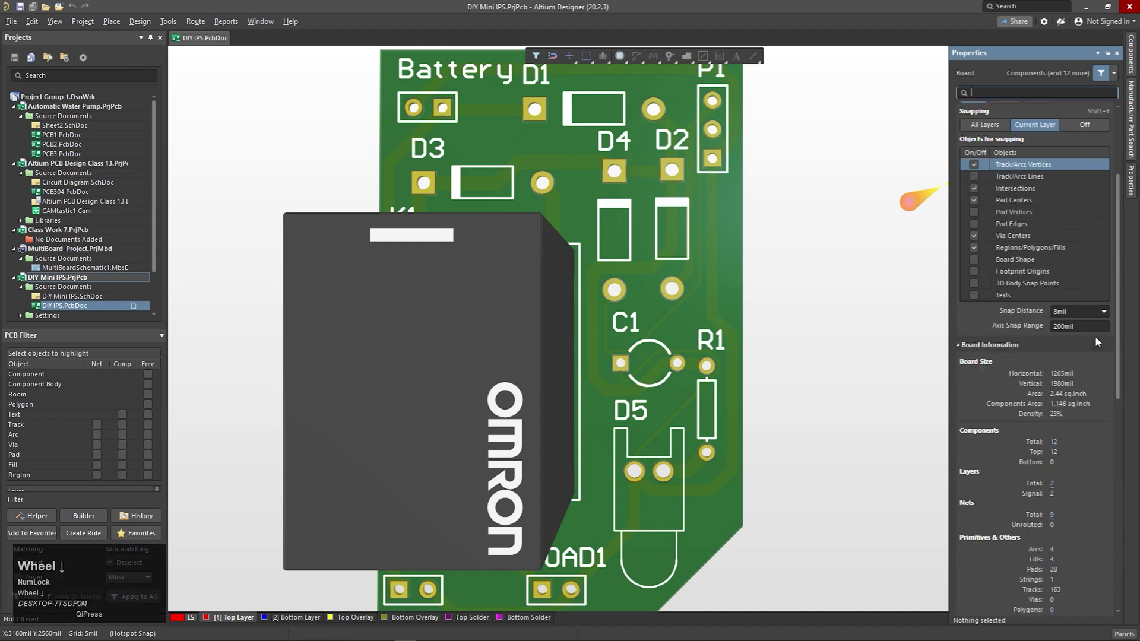
scroll(1095, 336, "down", 5)
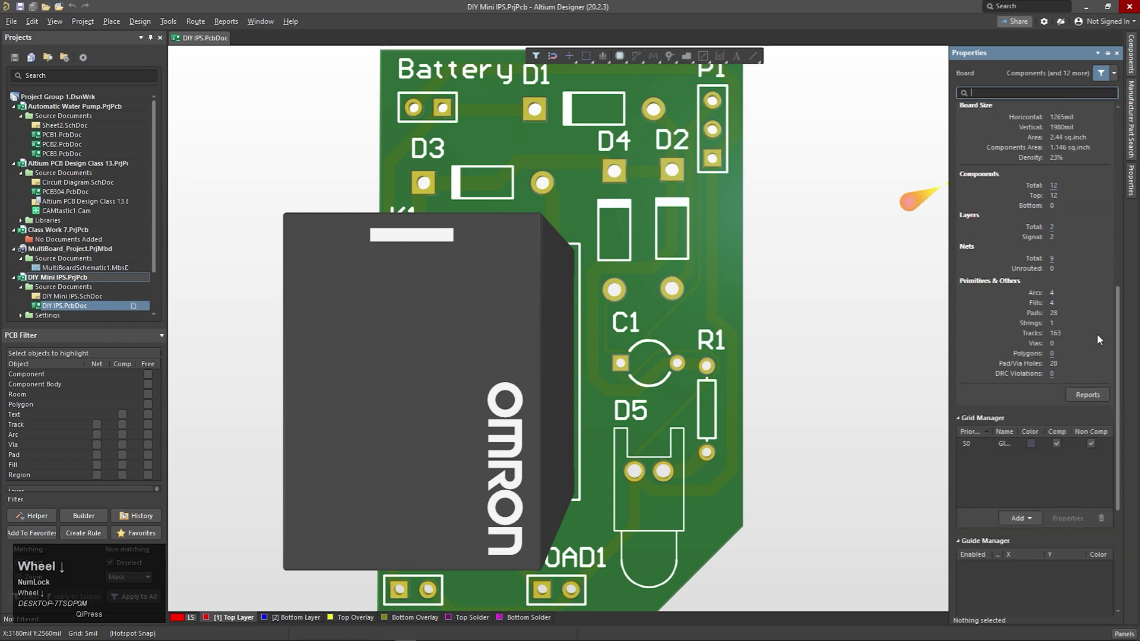
left_click(1128, 301)
Step: Close DIY IPS.PcbDoc from its document tab's right-click menu
right_click(889, 258)
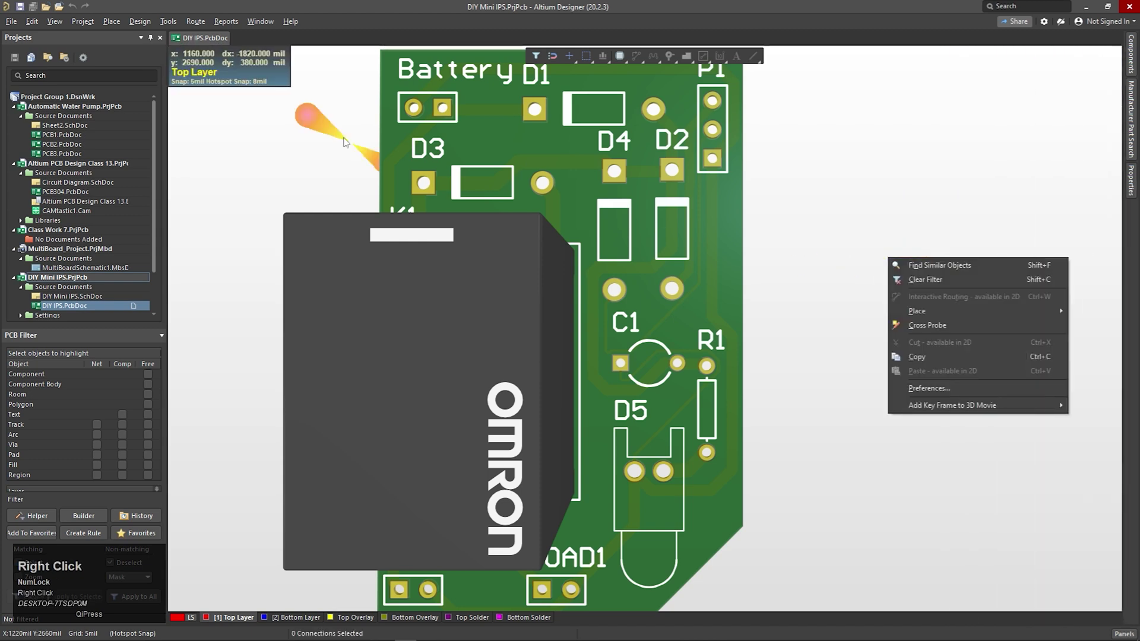
left_click(195, 36)
right_click(195, 37)
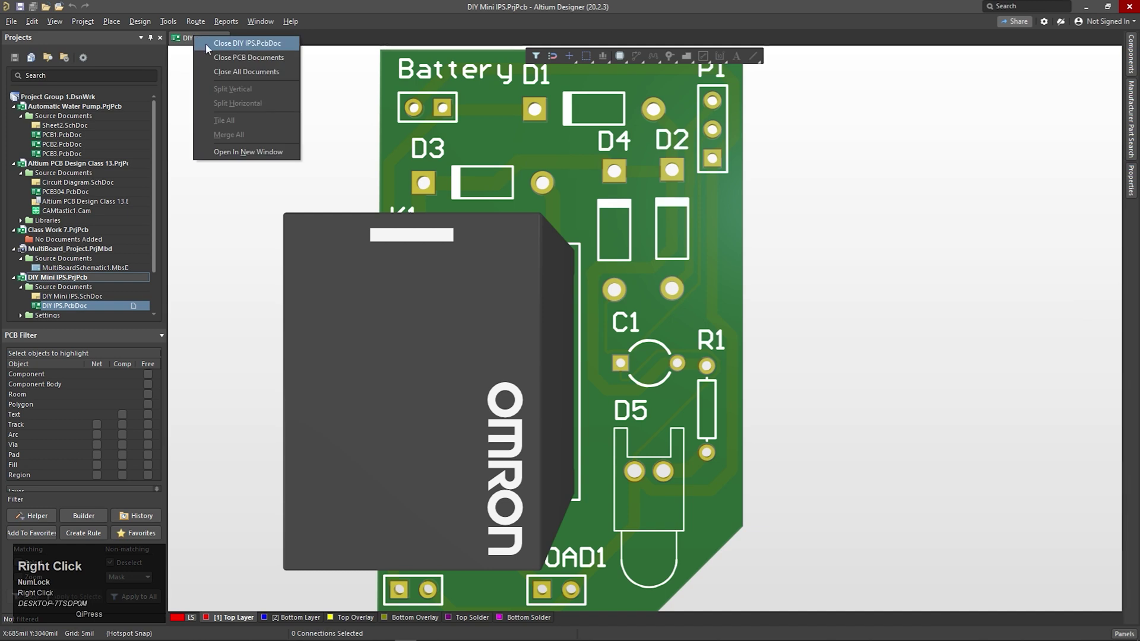
right_click(336, 85)
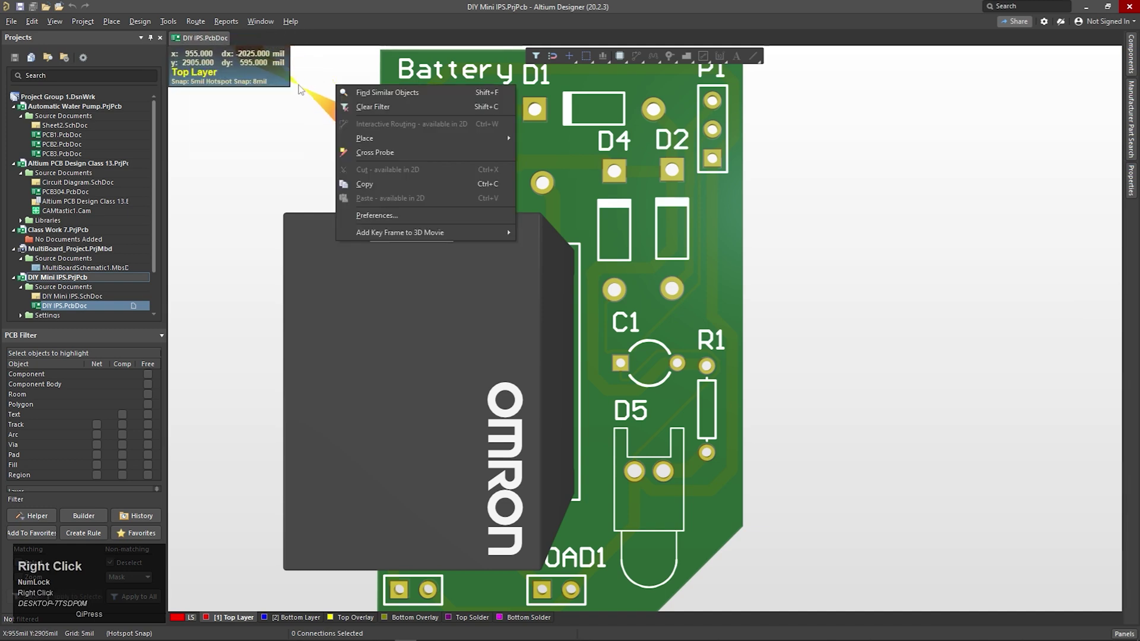
right_click(218, 38)
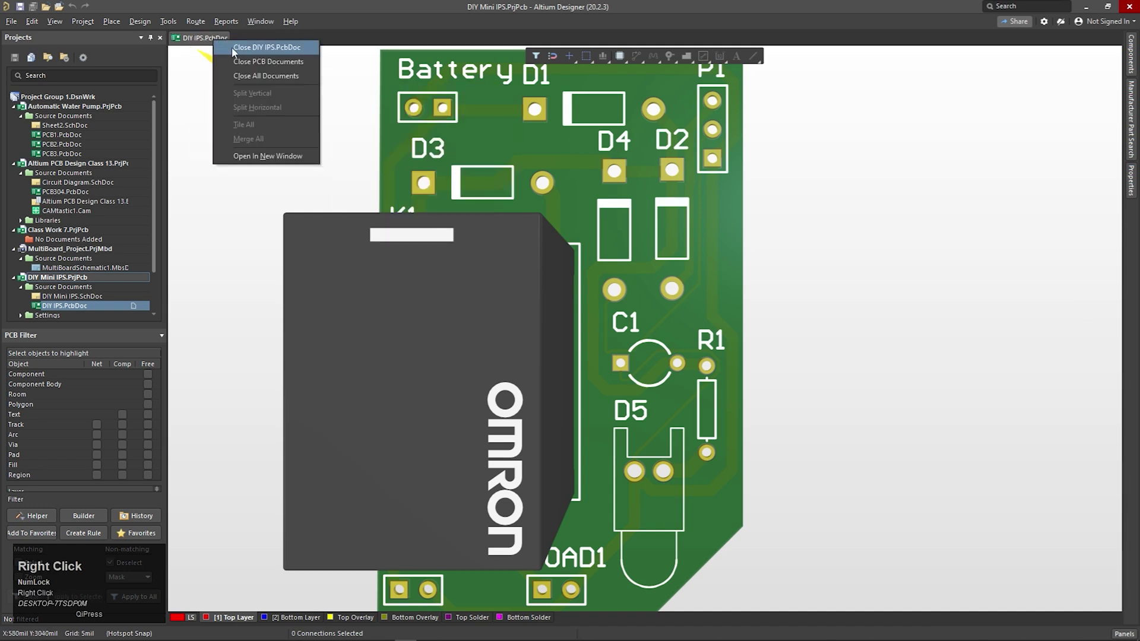
left_click(231, 47)
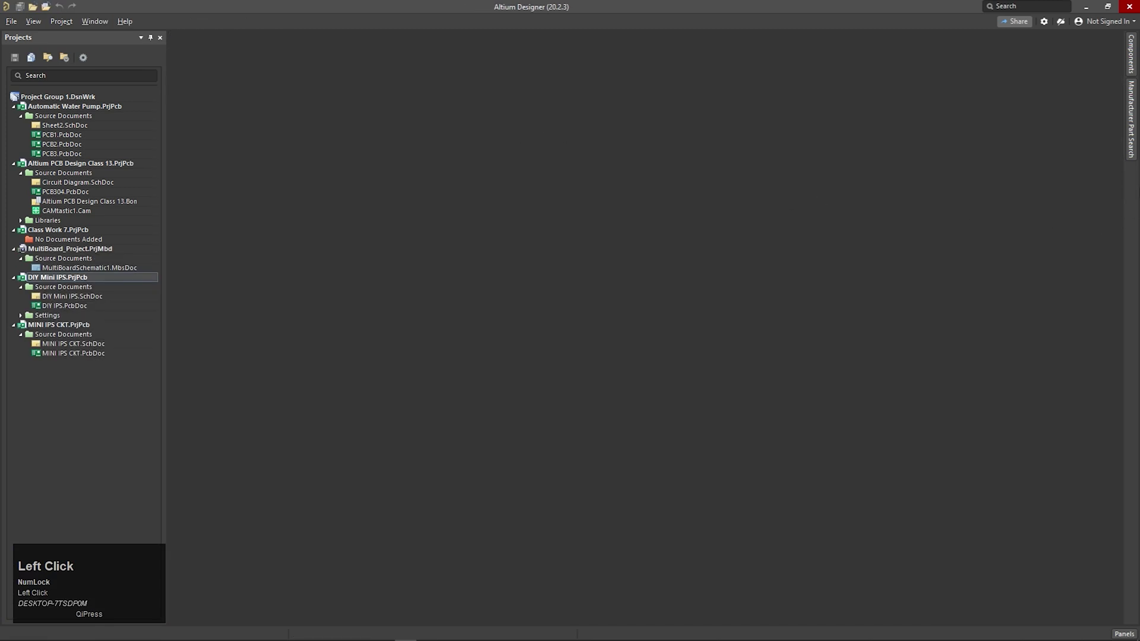
Step: Close the Components and Manufacturer Part Search panes, then reopen Components via Panels
left_click(1133, 52)
left_click(1118, 39)
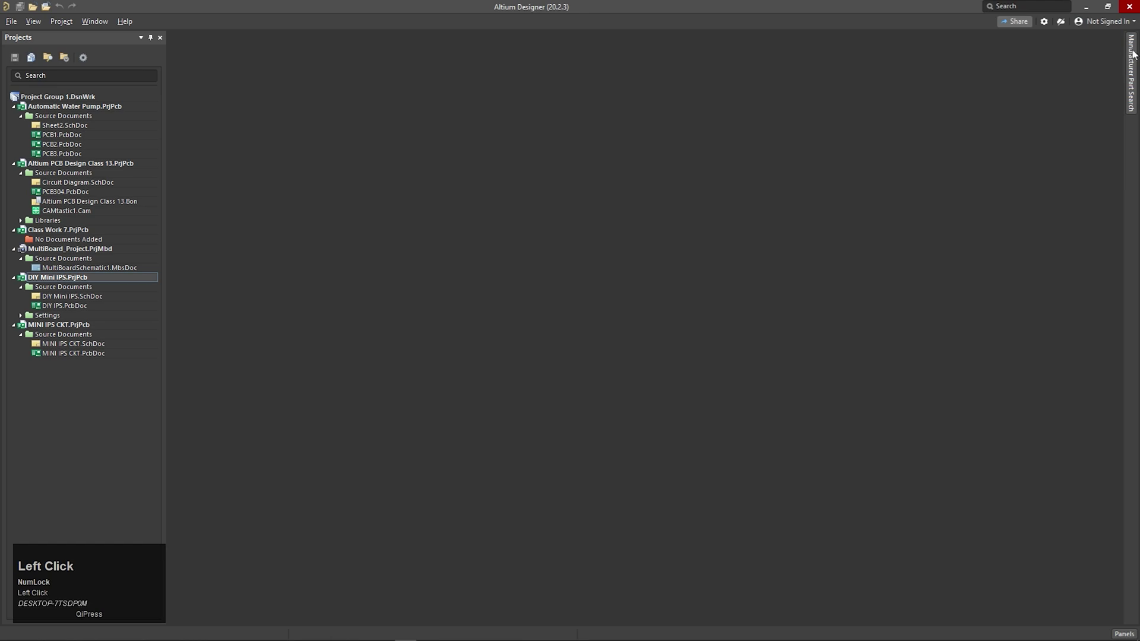
left_click(1132, 66)
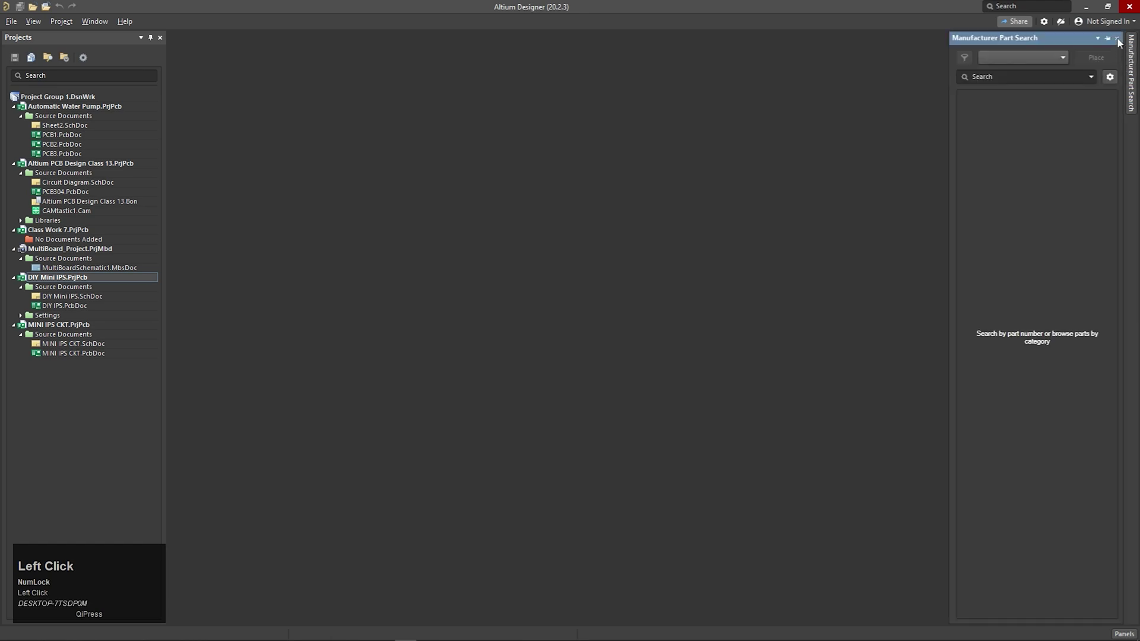
left_click(1117, 38)
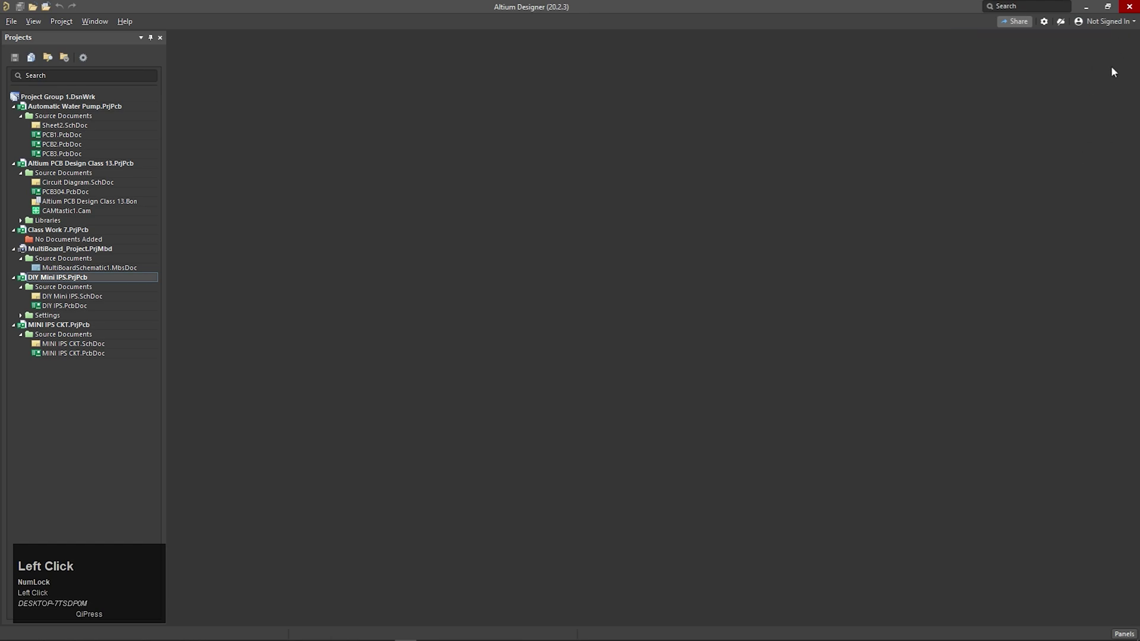
left_click(1124, 634)
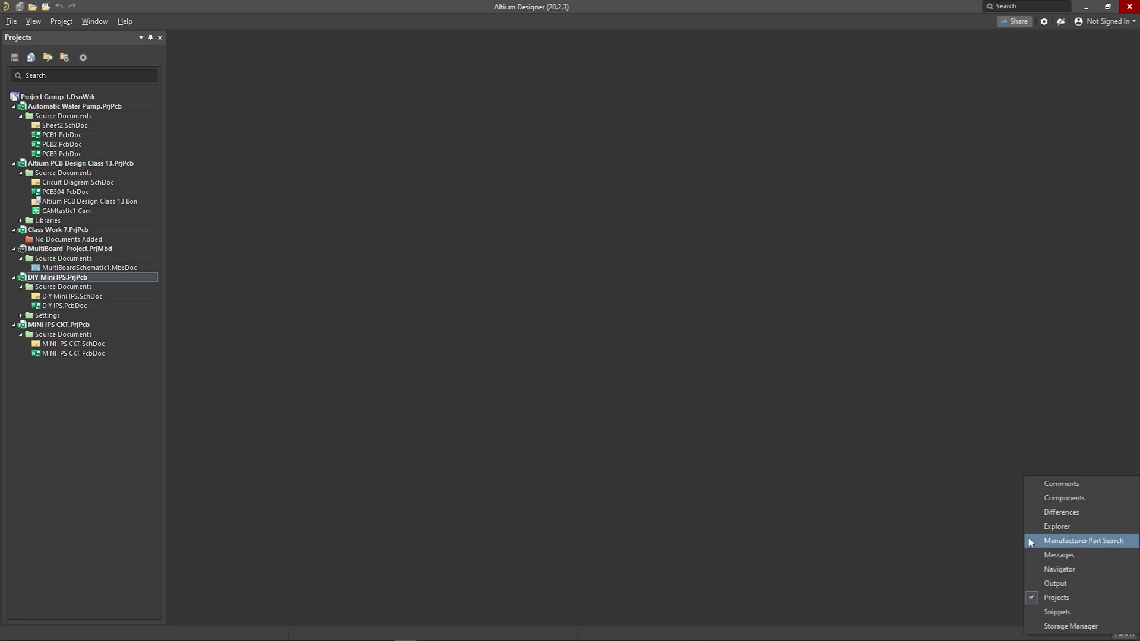
left_click(1036, 498)
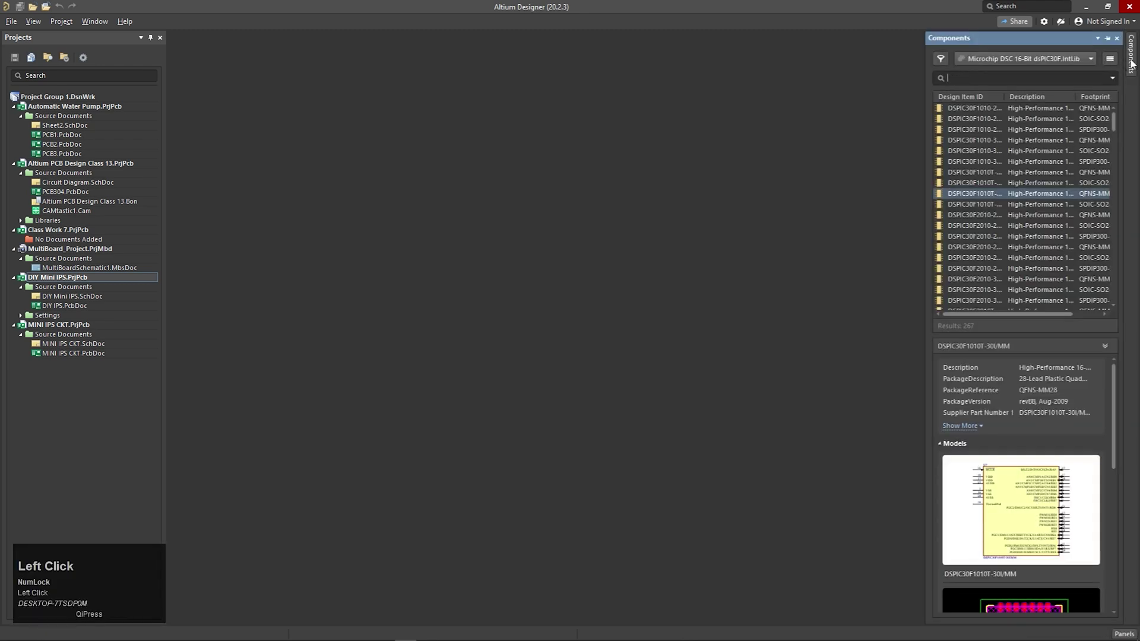
Step: Add the Manufacturer Part Search and Comments panels from the Panels list
left_click(1125, 635)
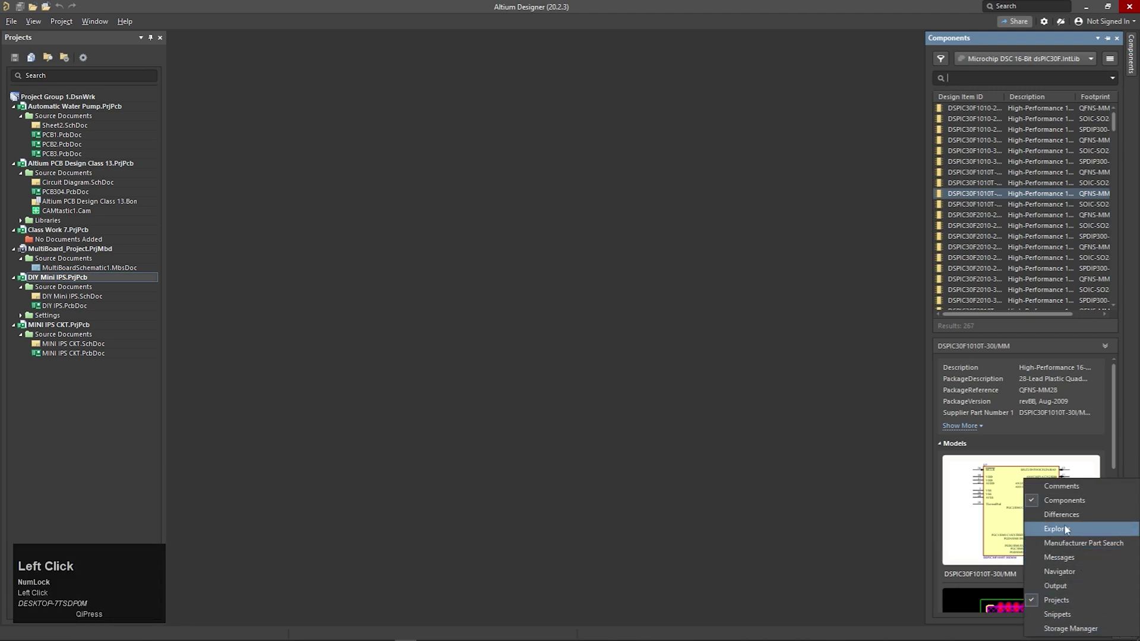
scroll(1067, 531, "up", 1)
left_click(1043, 546)
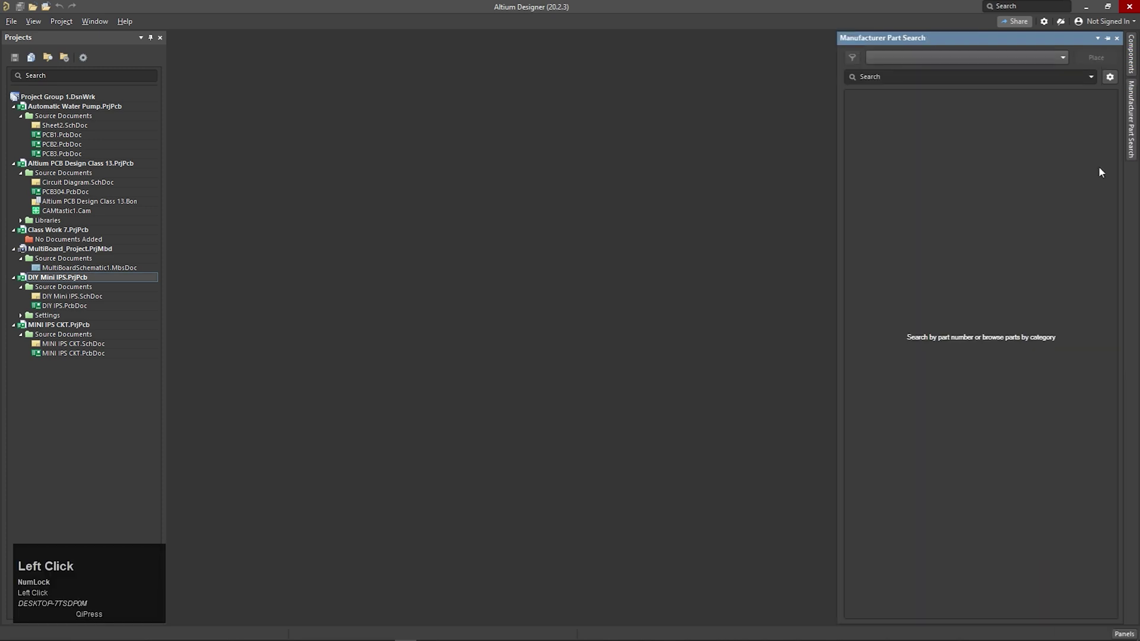
left_click(1124, 633)
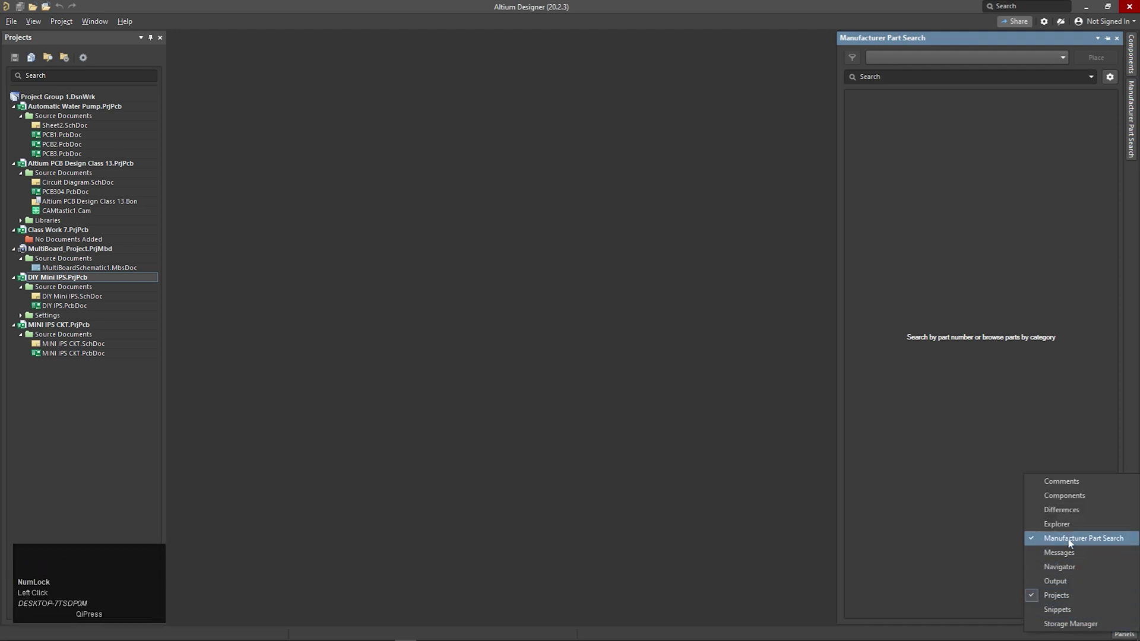
left_click(1061, 482)
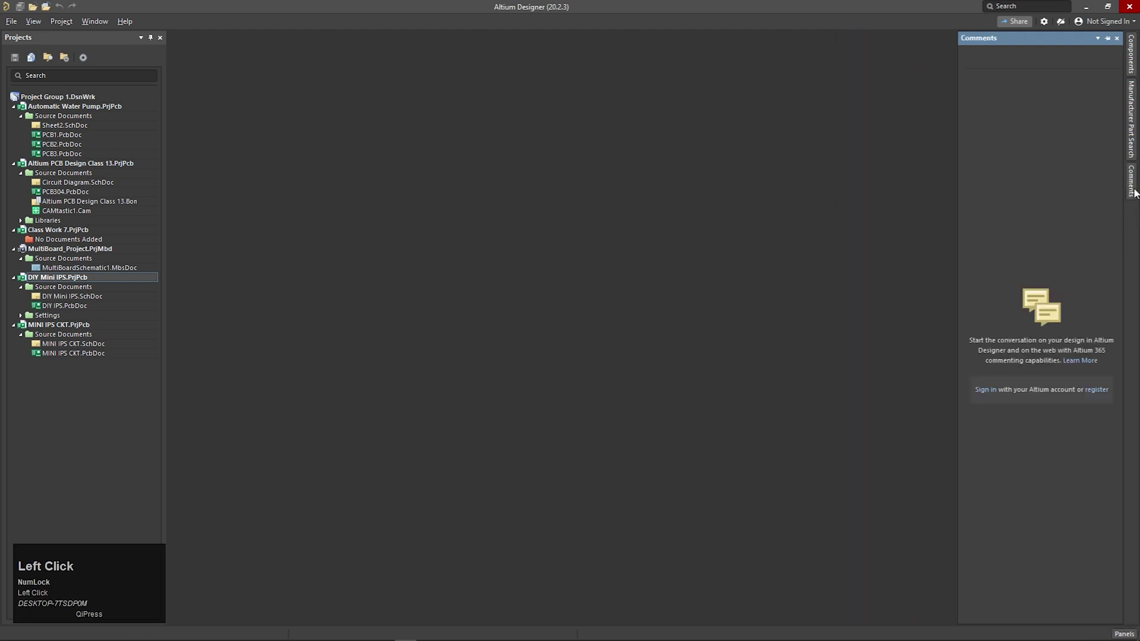
left_click(1120, 634)
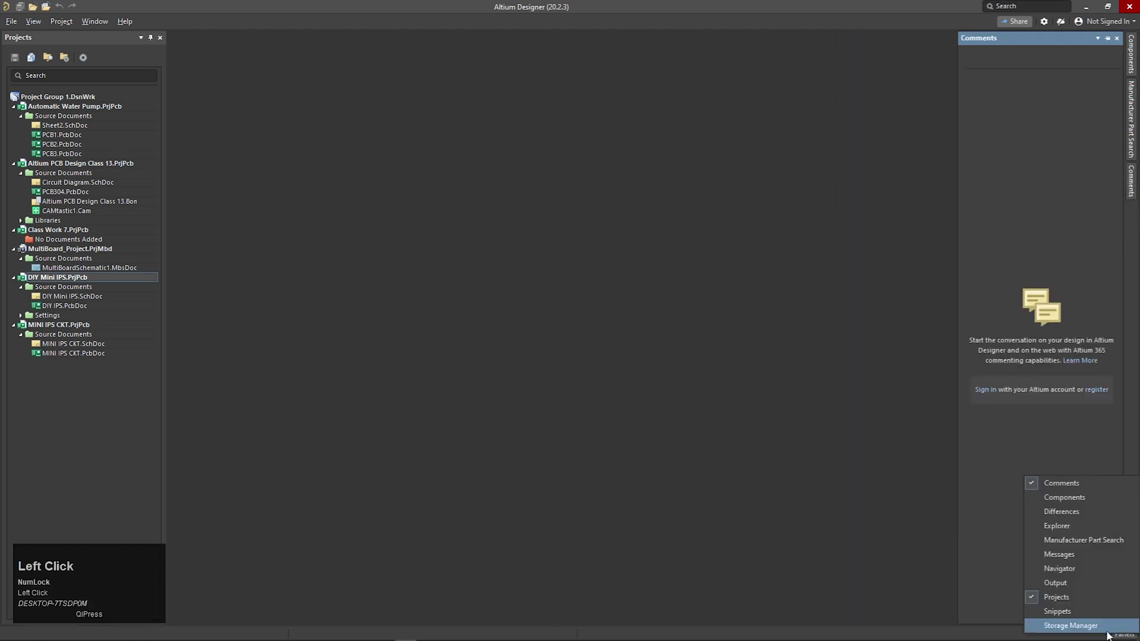
scroll(1050, 573, "down", 1)
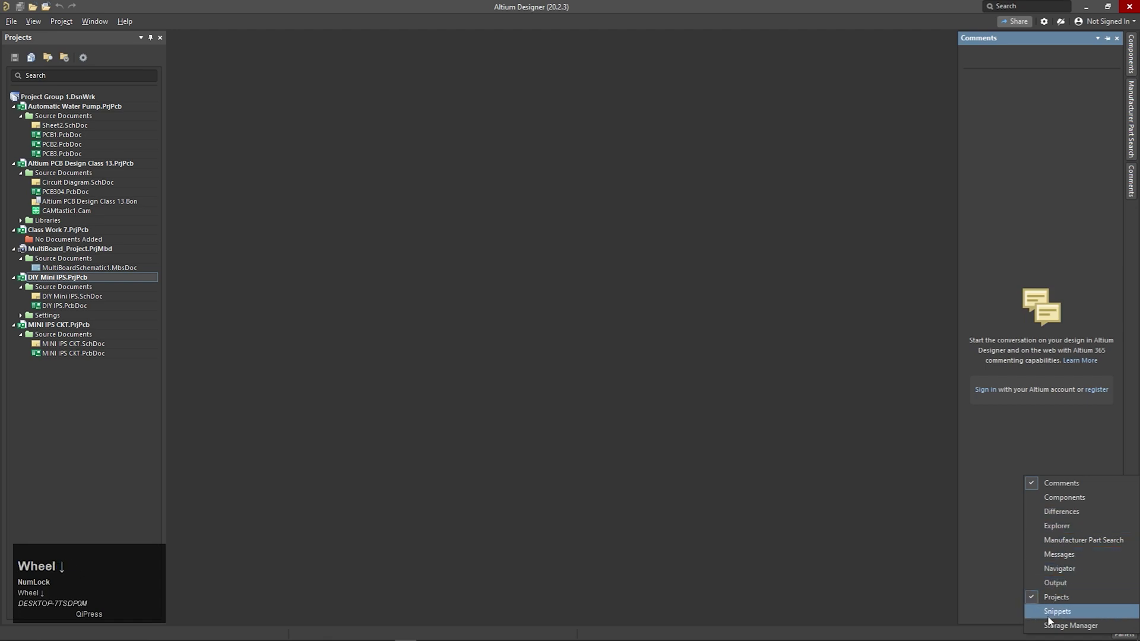
left_click(764, 471)
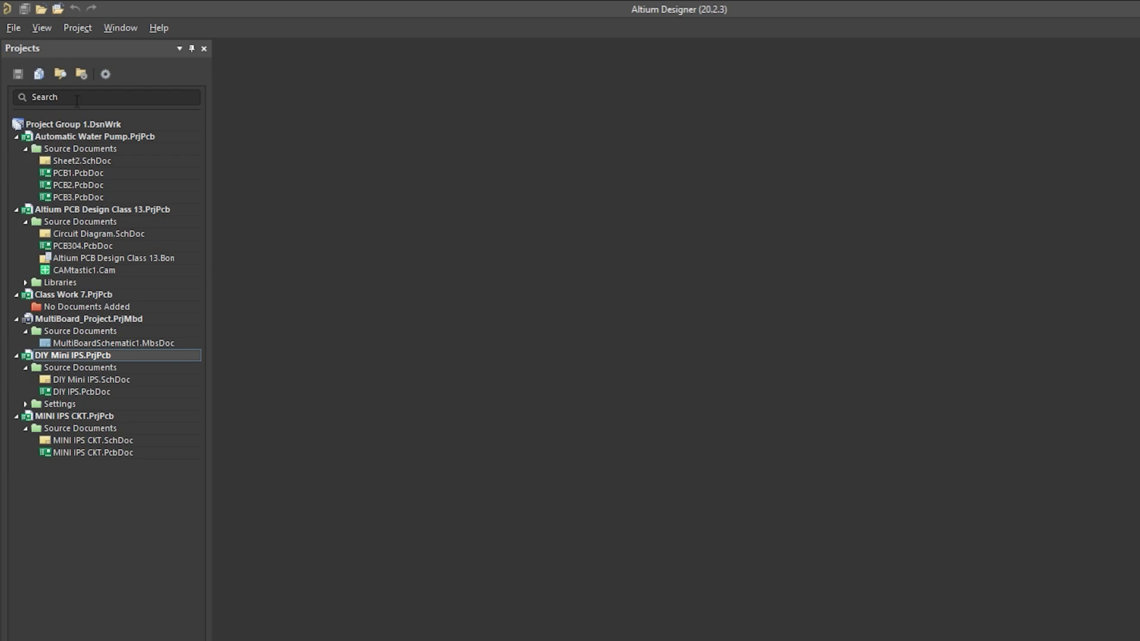
Step: Collapse the Automatic Water Pump, Class 13, Class Work 7, MultiBoard, DIY Mini IPS and MINI IPS CKT trees
left_click(26, 149)
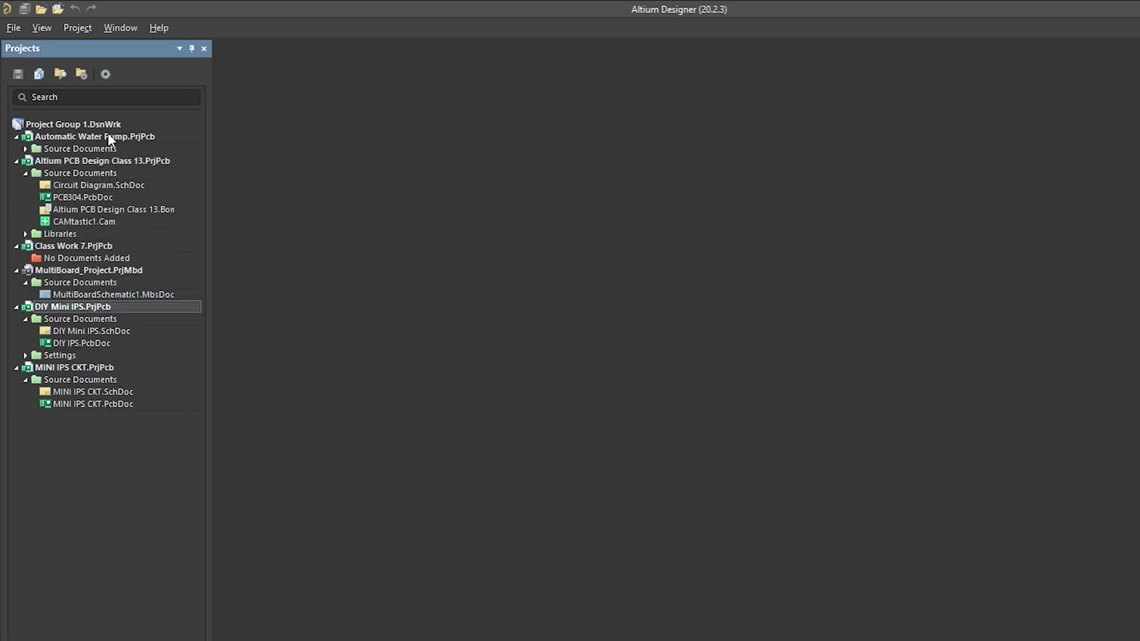
left_click(26, 149)
left_click(26, 149)
left_click(26, 149)
left_click(26, 149)
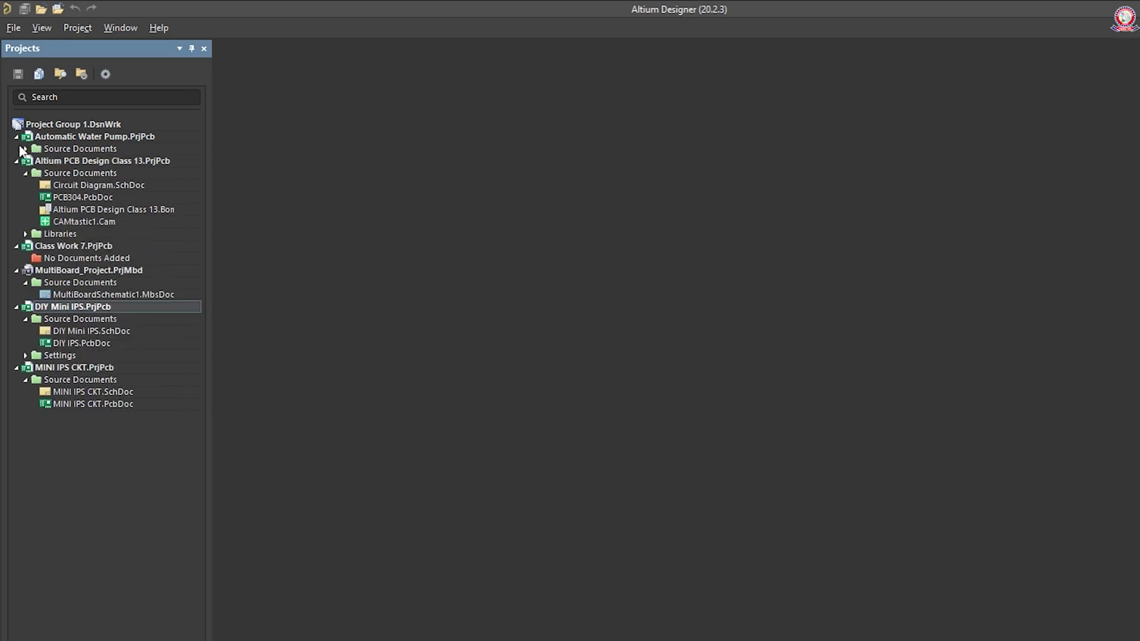
left_click(17, 137)
left_click(26, 161)
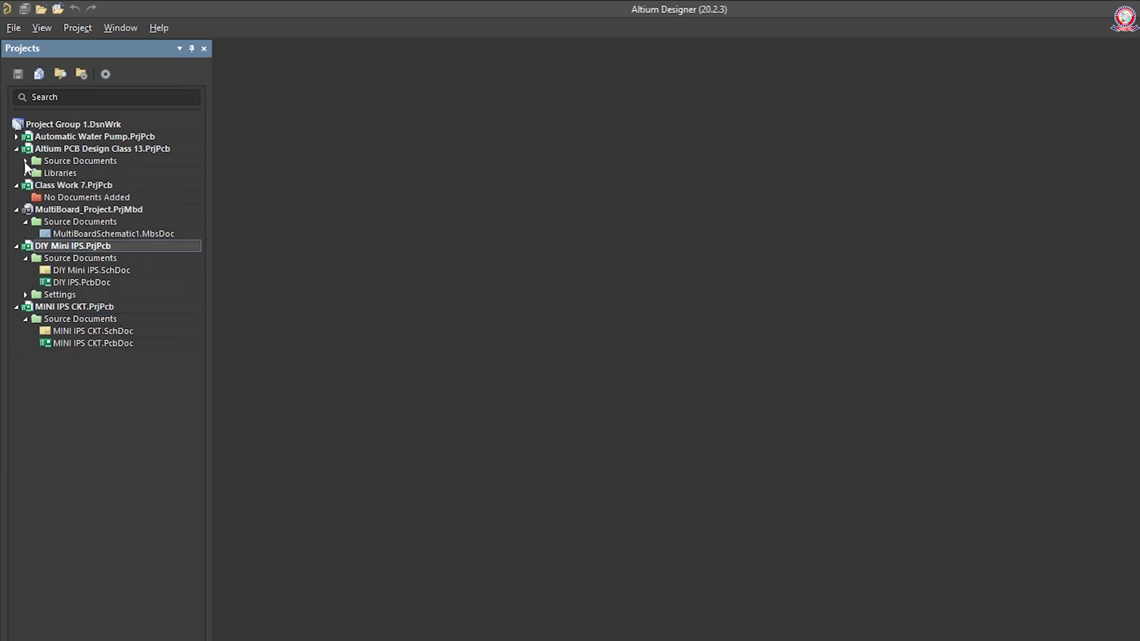
left_click(17, 149)
left_click(17, 161)
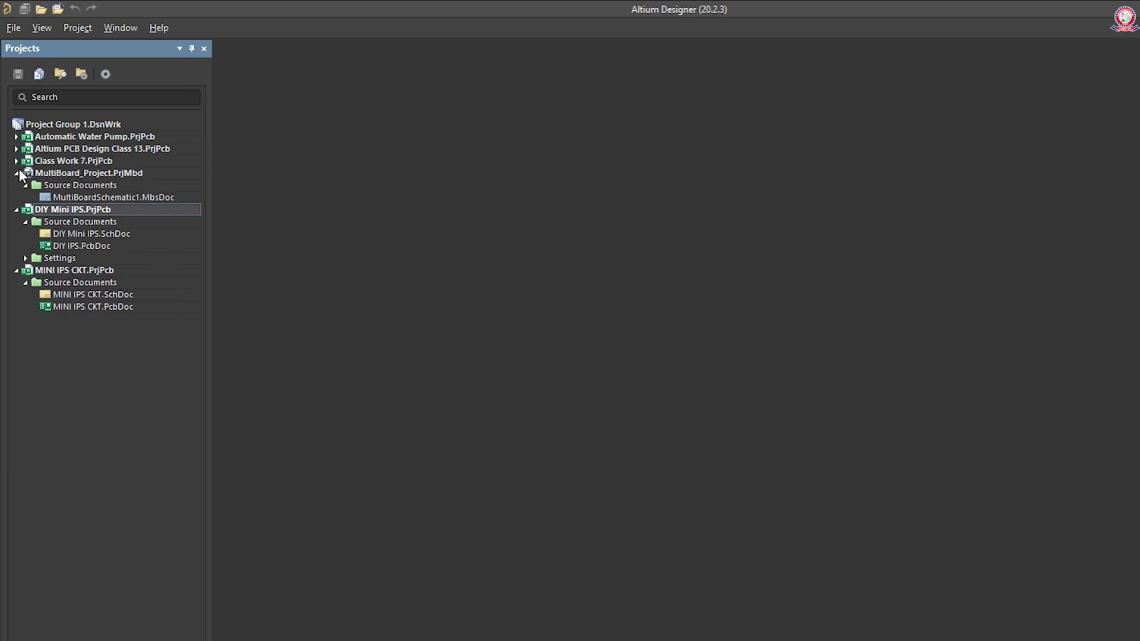
left_click(17, 172)
left_click(16, 185)
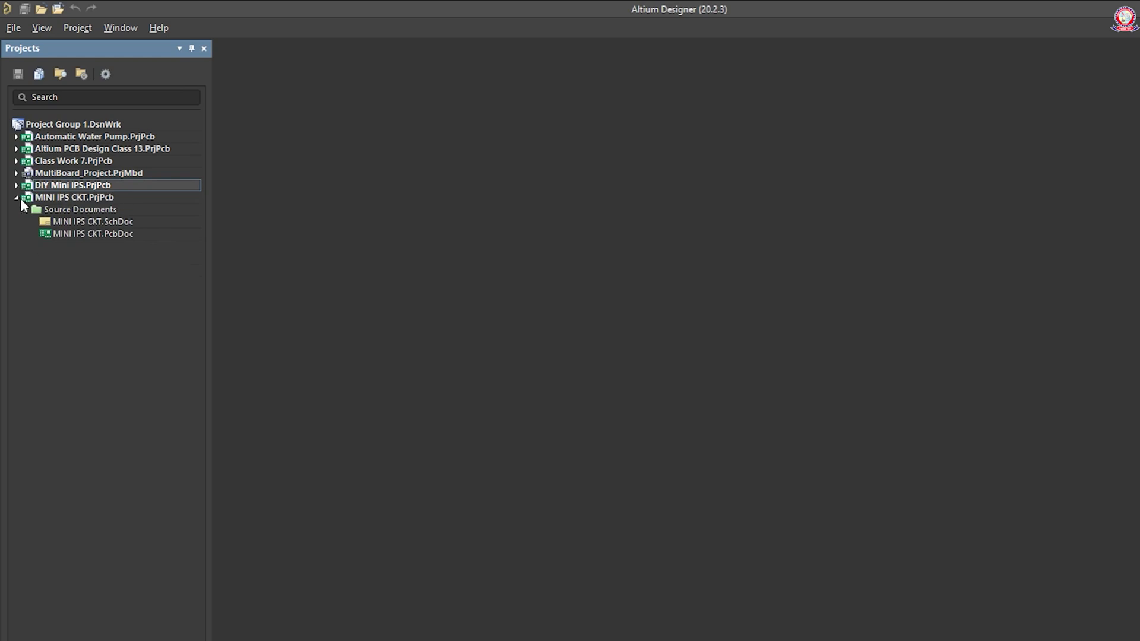
left_click(16, 198)
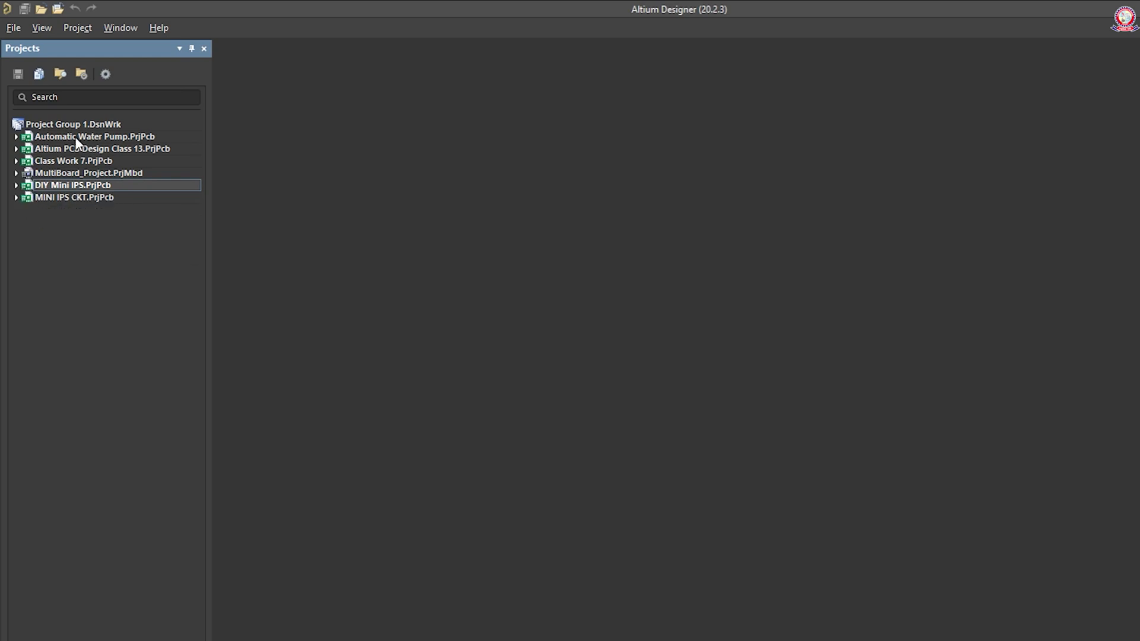
Step: Expand MINI IPS CKT.PrjPcb to show its SchDoc and PcbDoc files
left_click(17, 138)
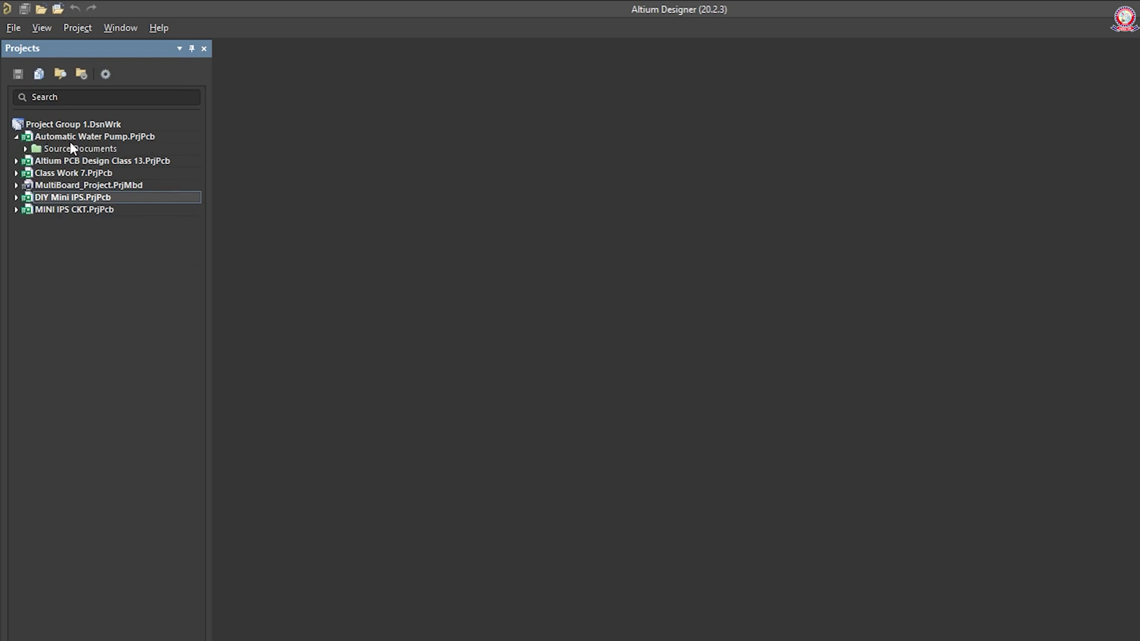
left_click(16, 138)
left_click(43, 150)
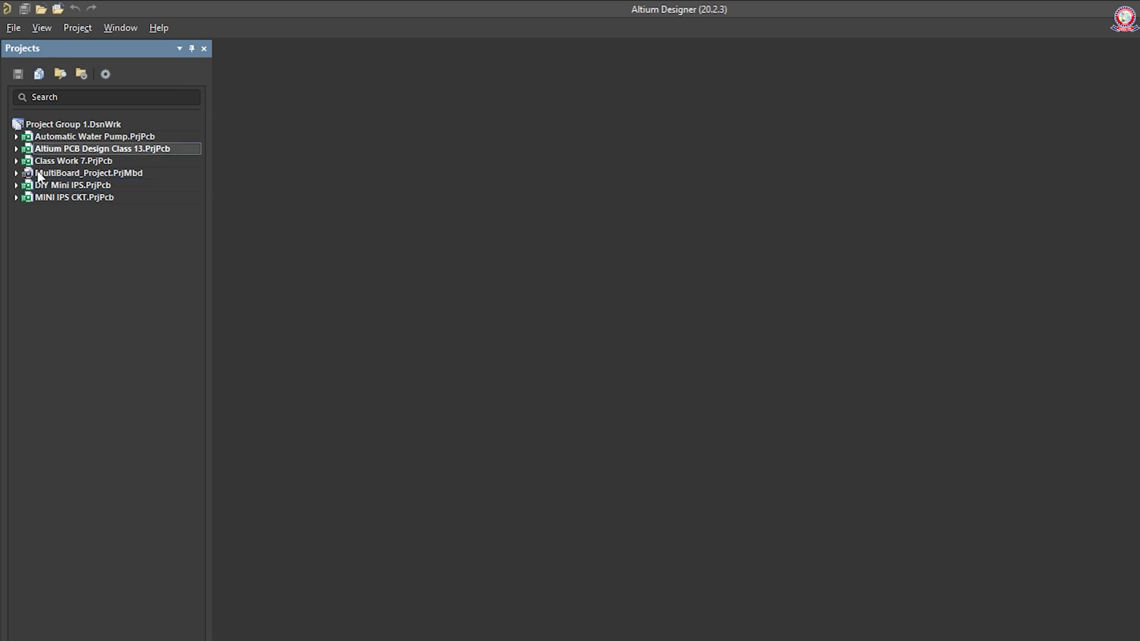
left_click(62, 187)
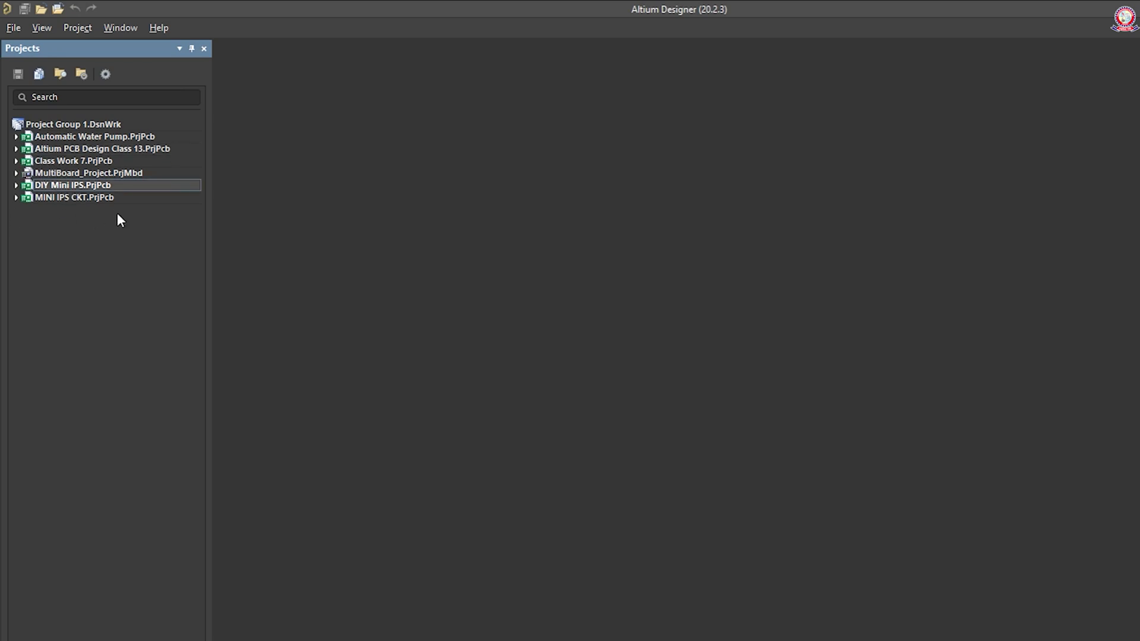
left_click(27, 199)
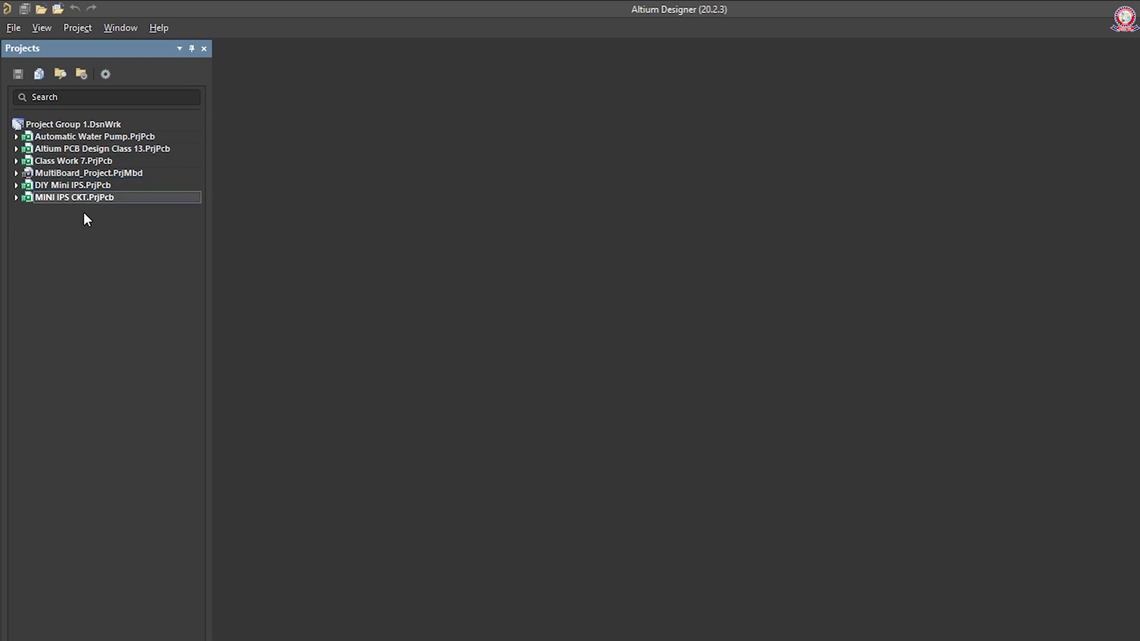
left_click(16, 197)
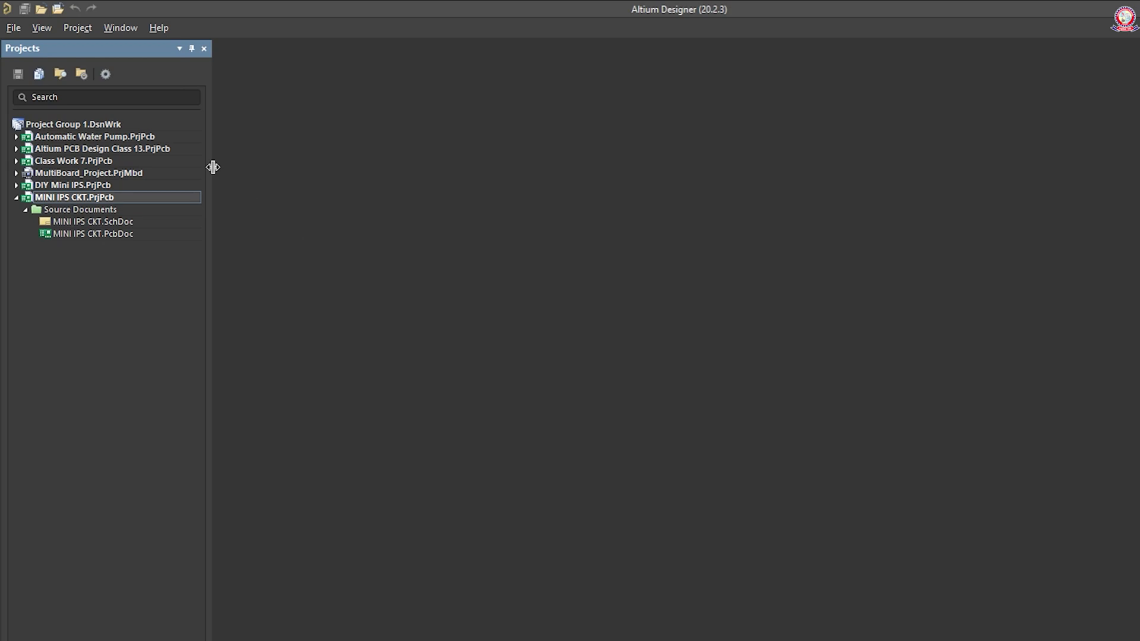
left_click(12, 29)
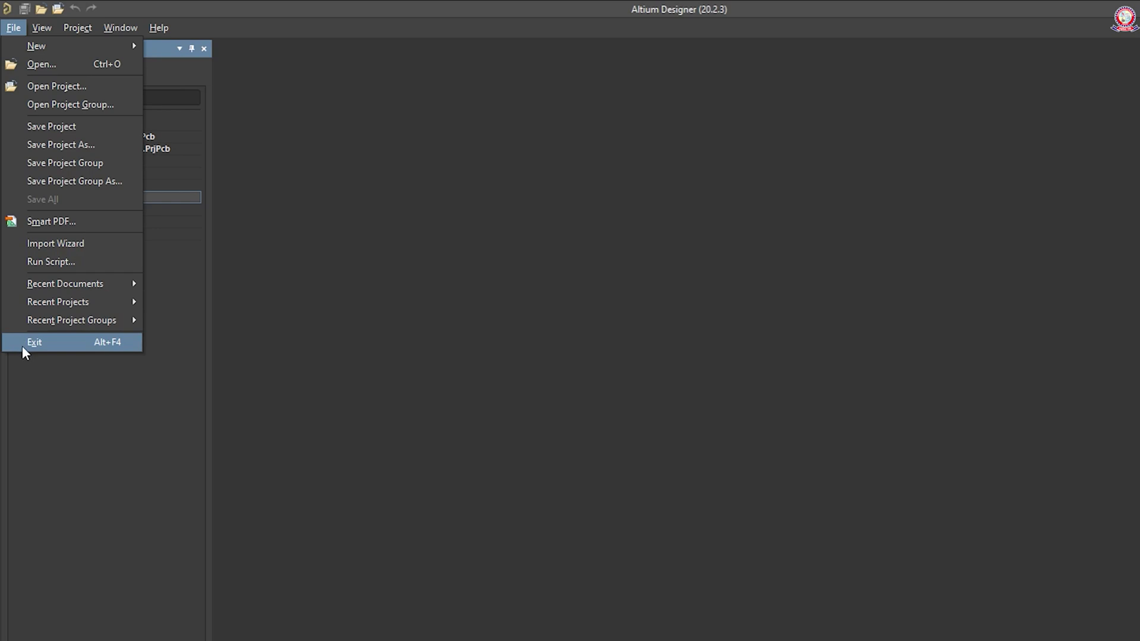
Step: Browse the File, View and Window menus without choosing a command
left_click(55, 348)
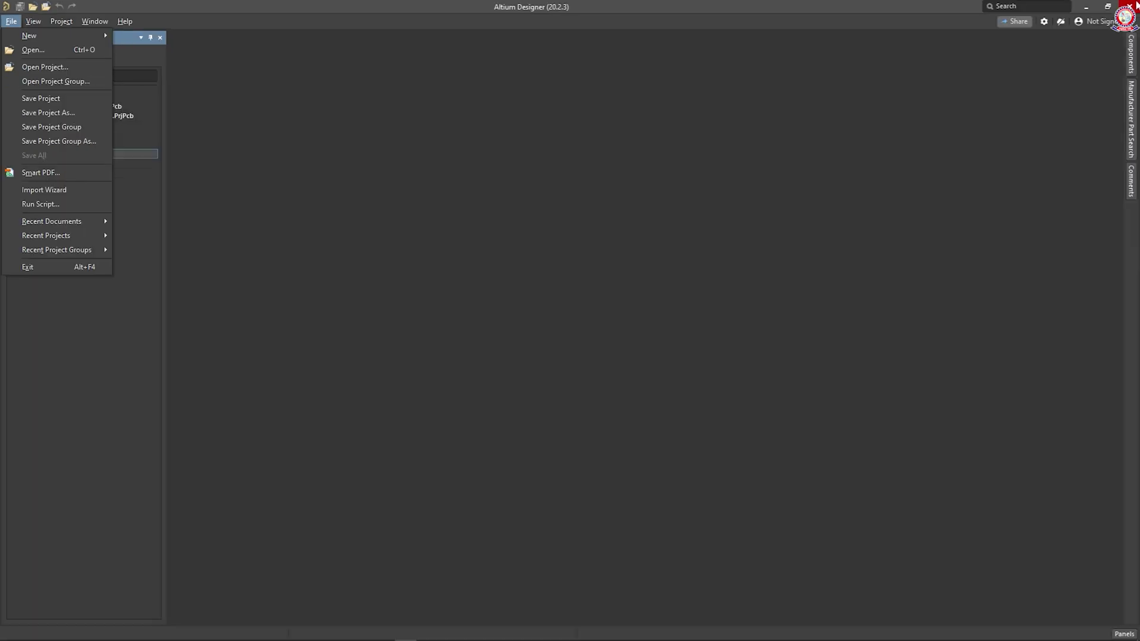
key("Escape")
left_click(33, 22)
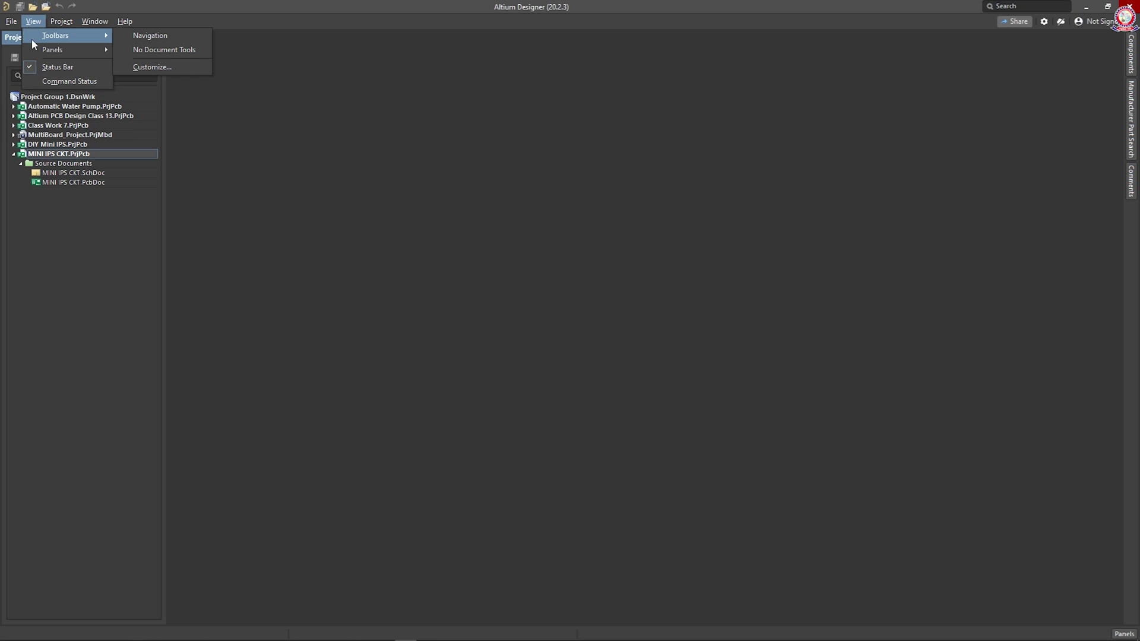
mouse_move(72, 20)
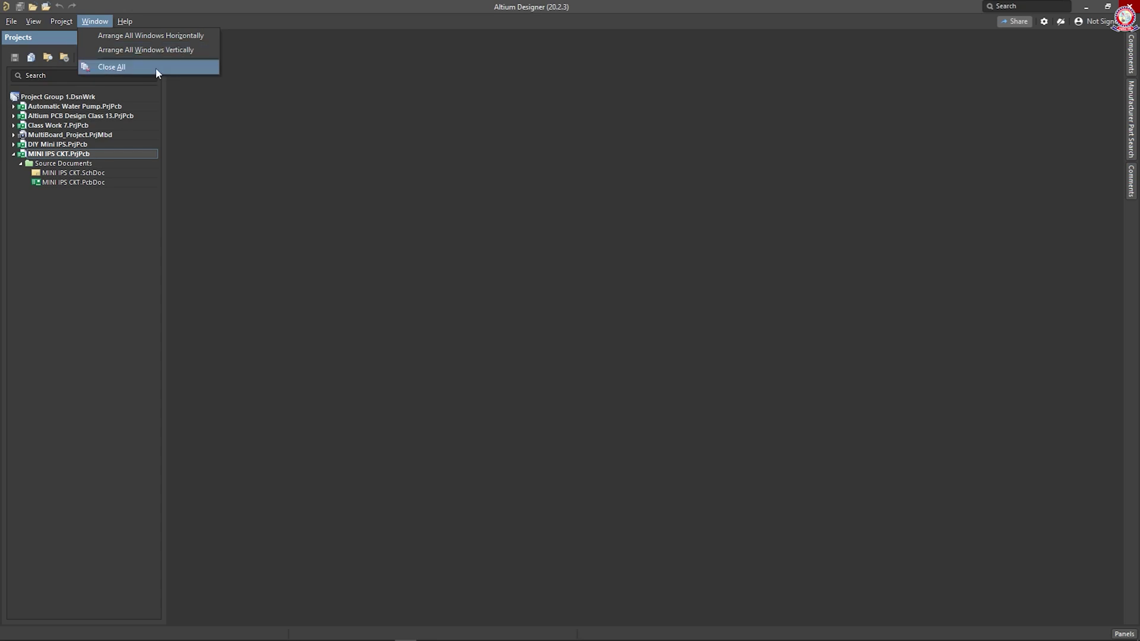
left_click(304, 95)
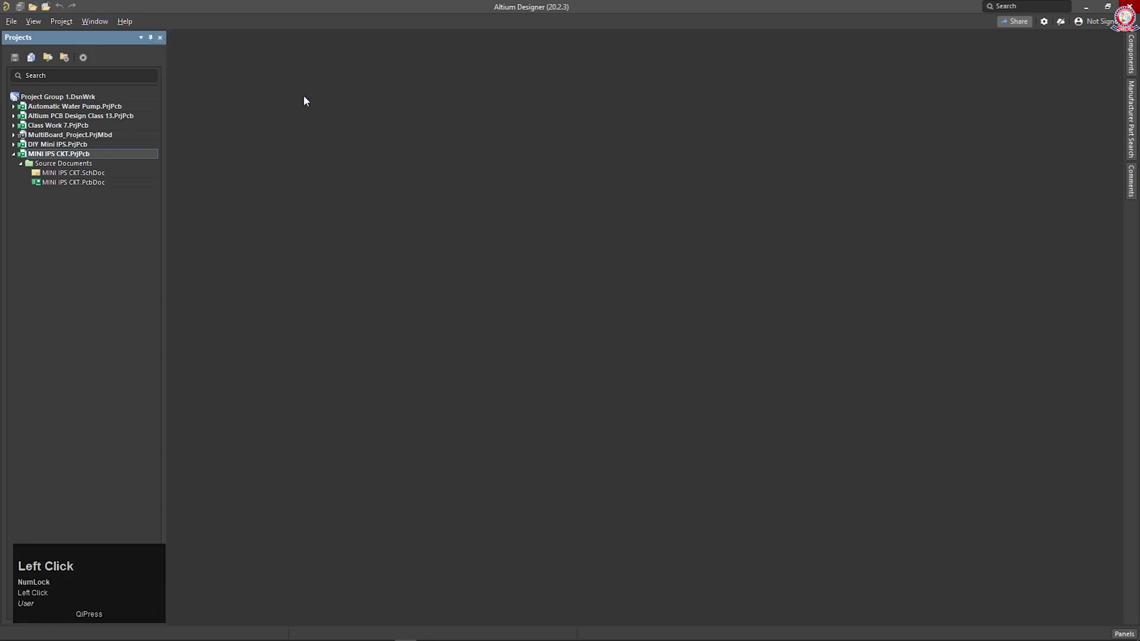
Step: Look over the Help menu, then show File > New's Project, Schematic and PCB types
left_click(126, 22)
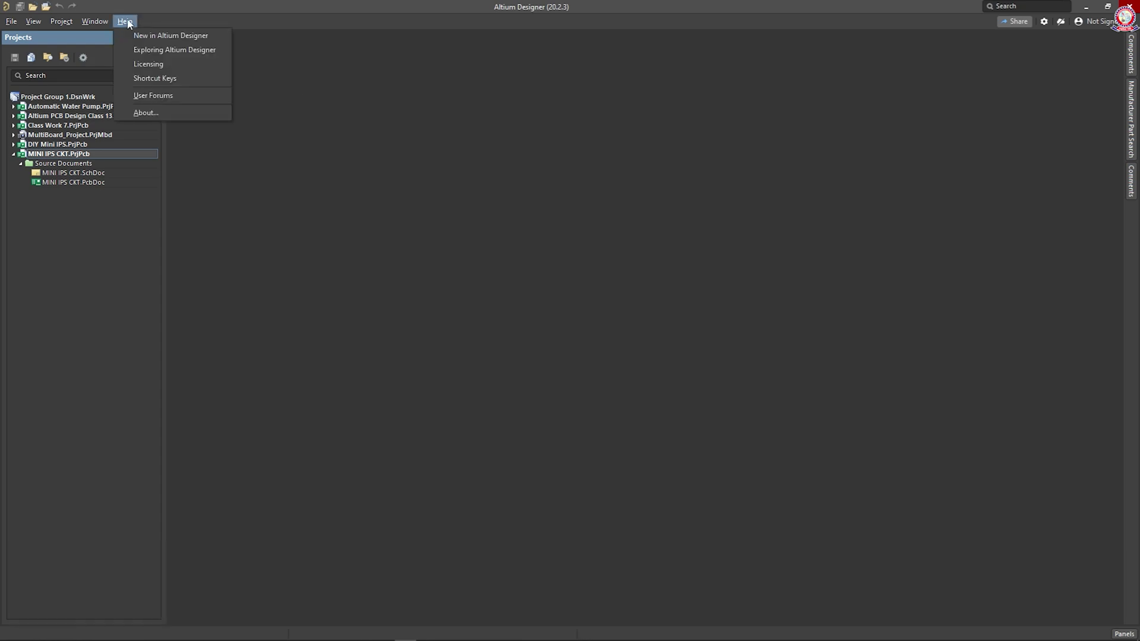
left_click(372, 119)
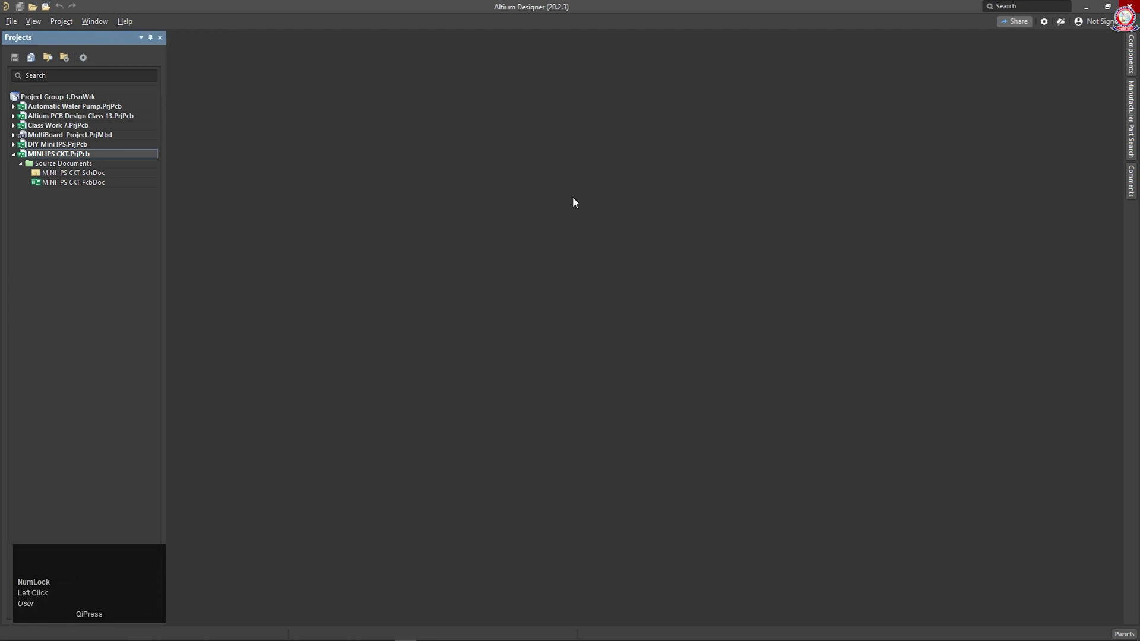
left_click(11, 22)
mouse_move(12, 35)
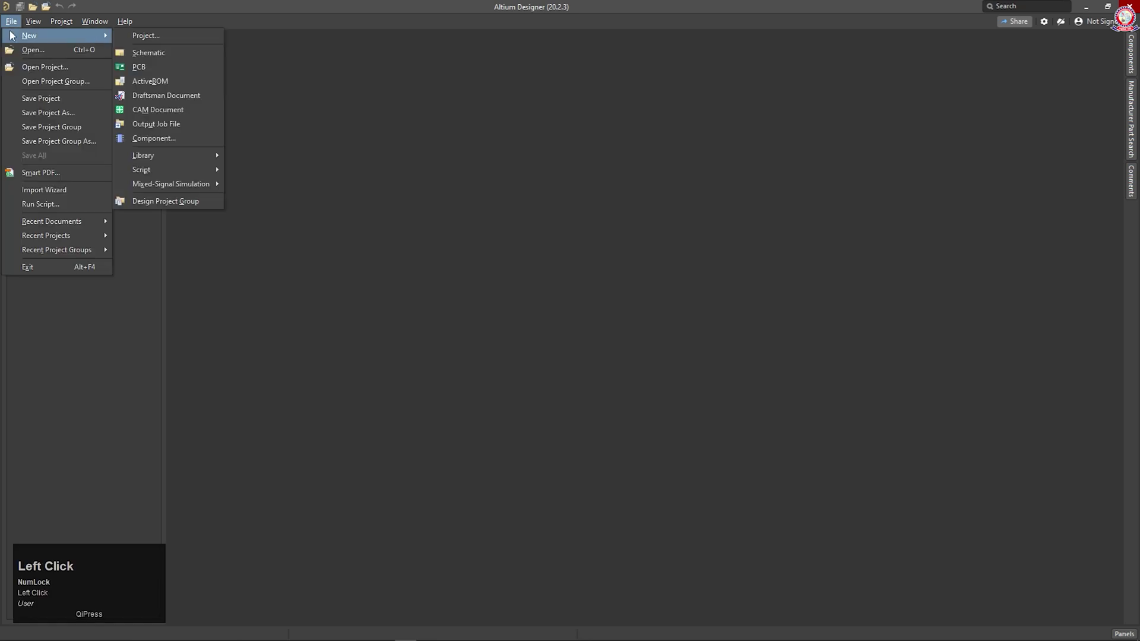
Step: Start a new default PCB project and enter 'Professional Class 01' as its name
left_click(165, 35)
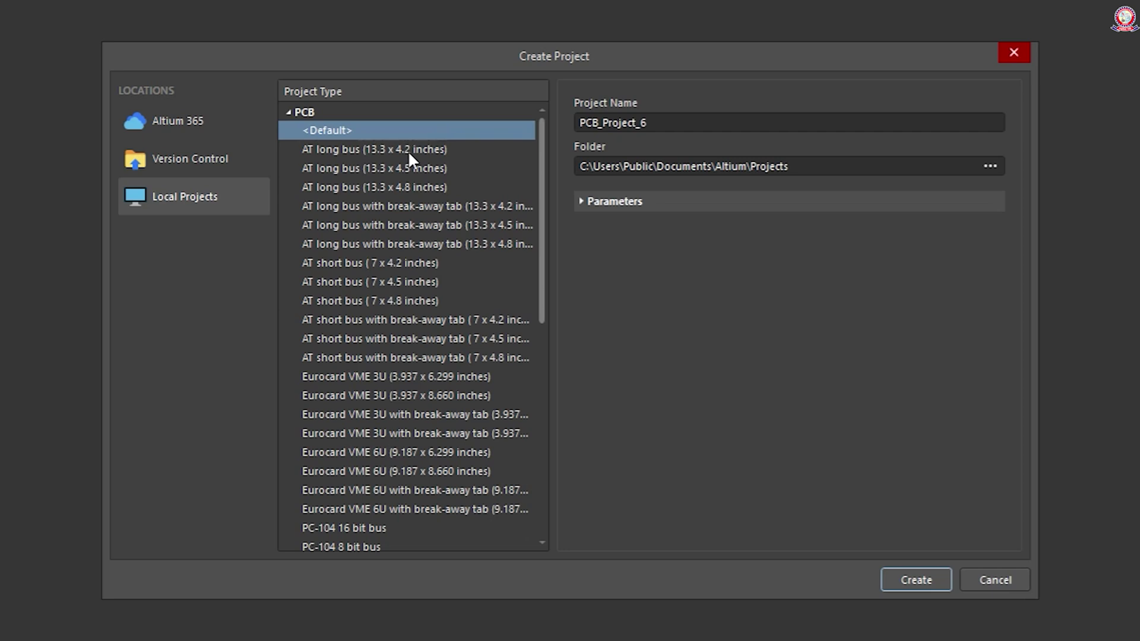
scroll(434, 166, "down", 9)
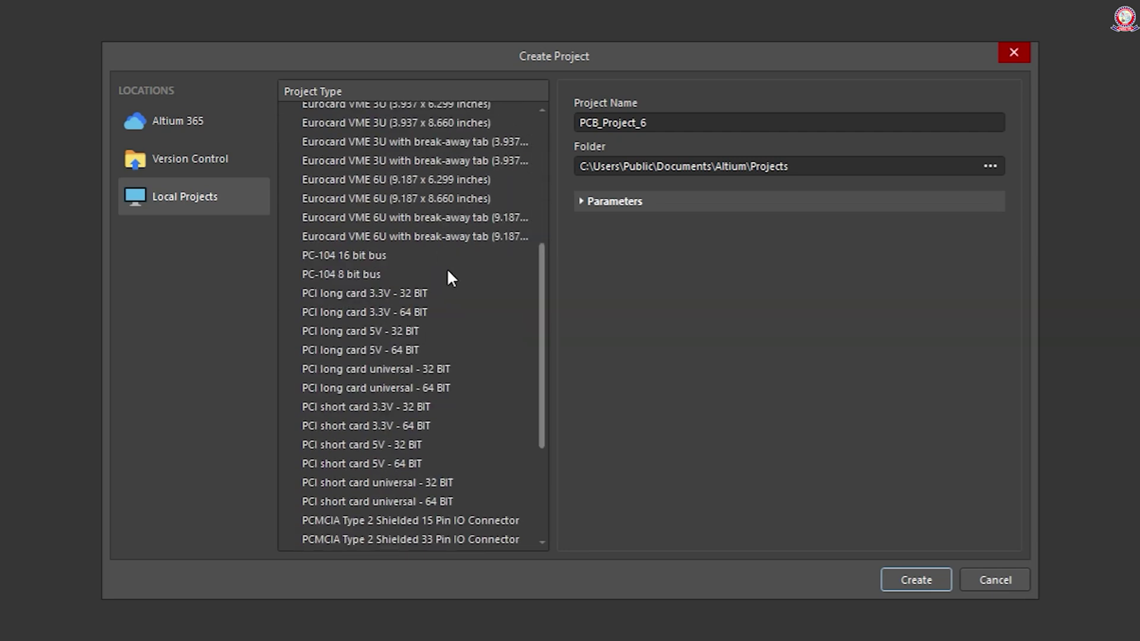
scroll(452, 277, "down", 1)
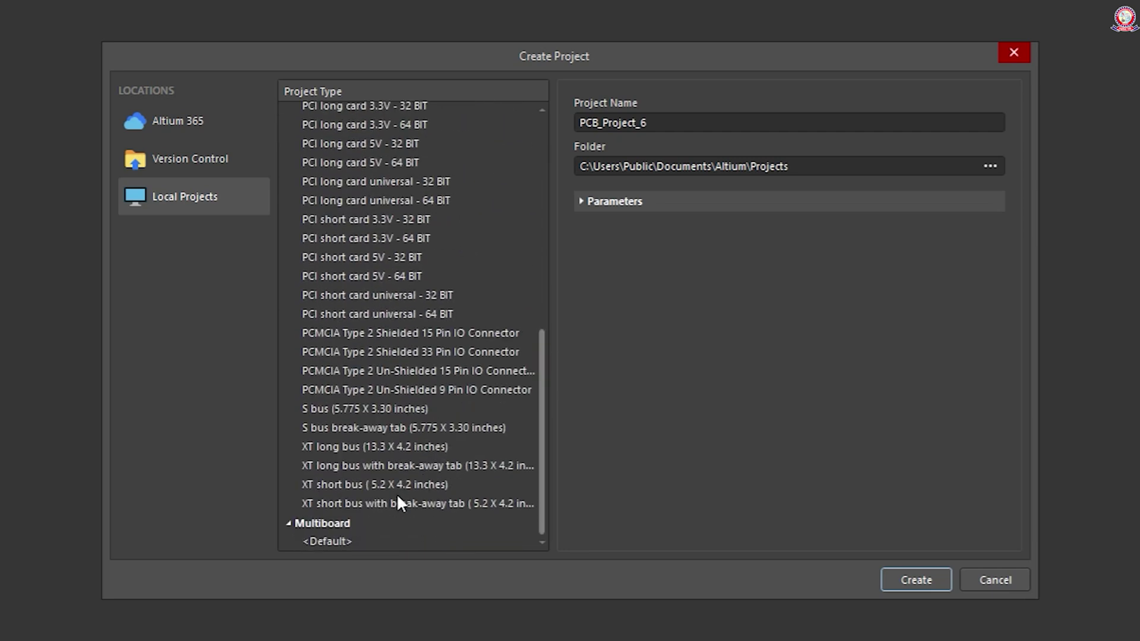
scroll(375, 521, "up", 2)
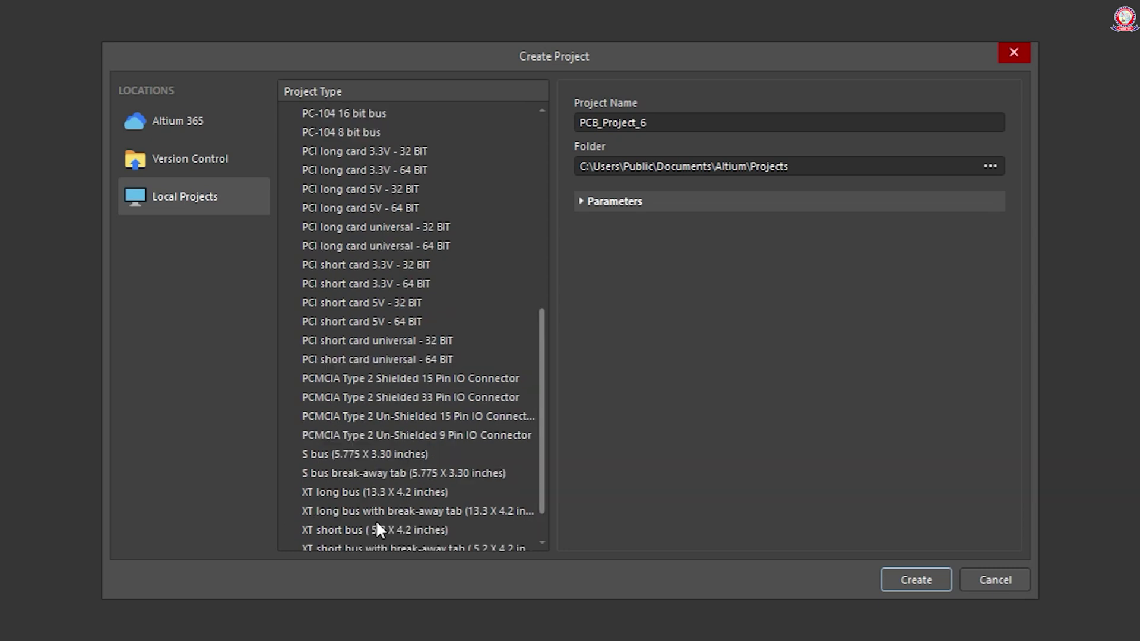
scroll(365, 336, "up", 3)
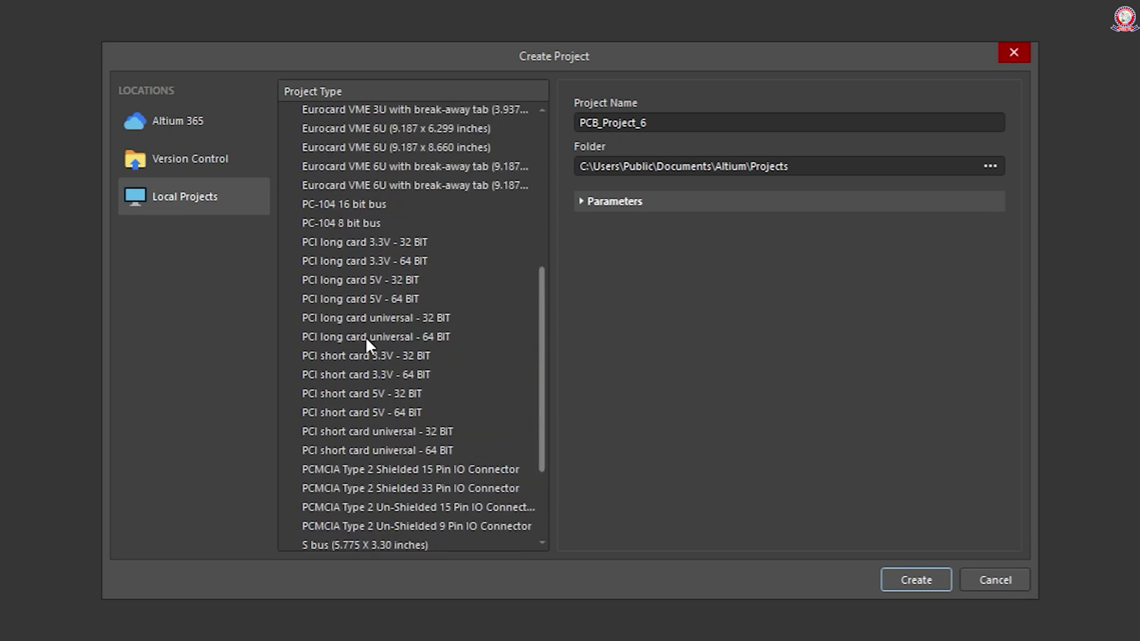
scroll(365, 344, "up", 1)
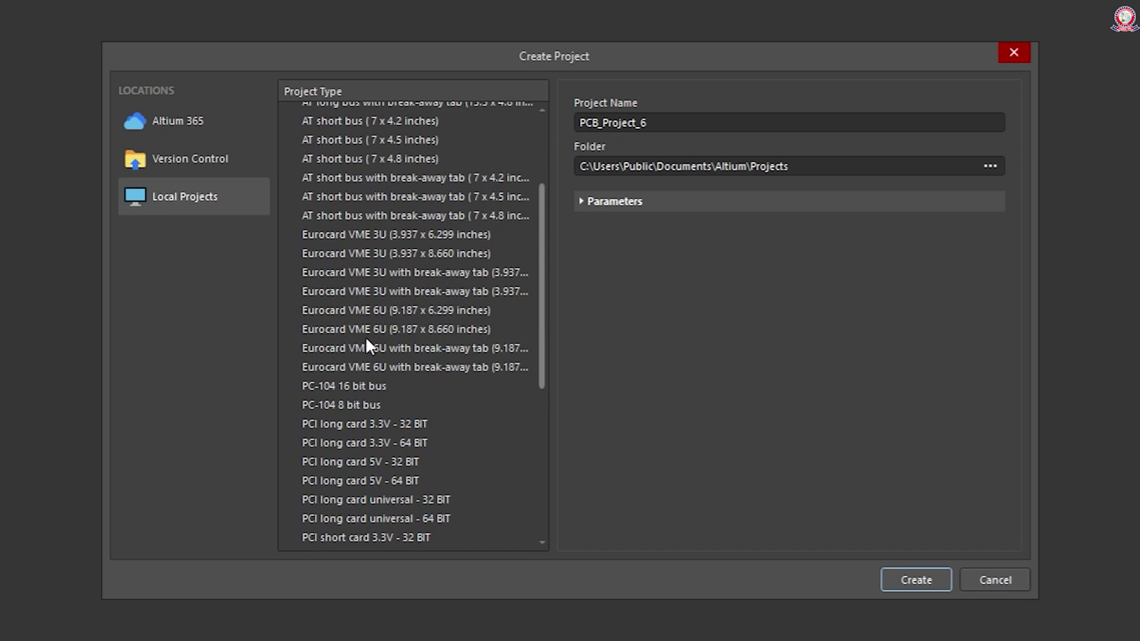
scroll(367, 341, "up", 3)
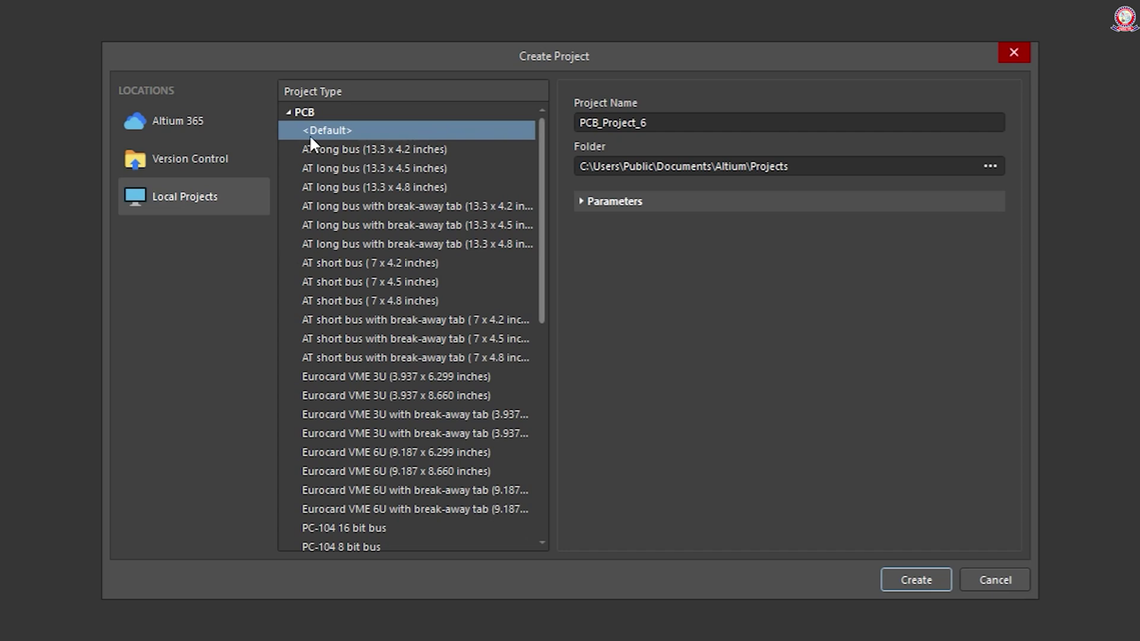
left_click(683, 121)
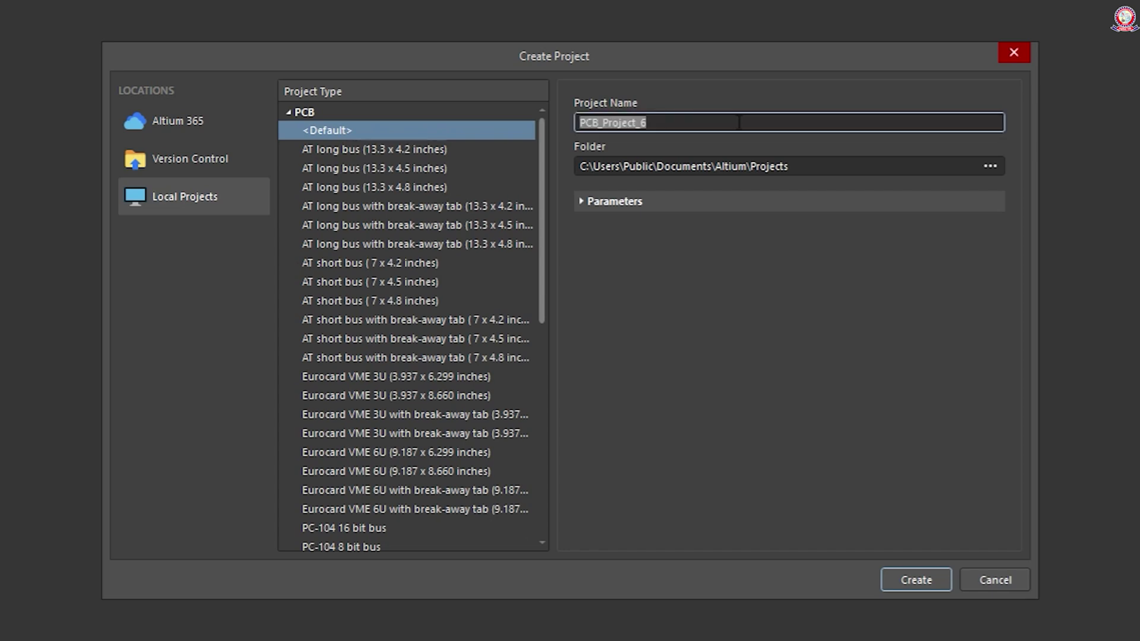
type("Professional ")
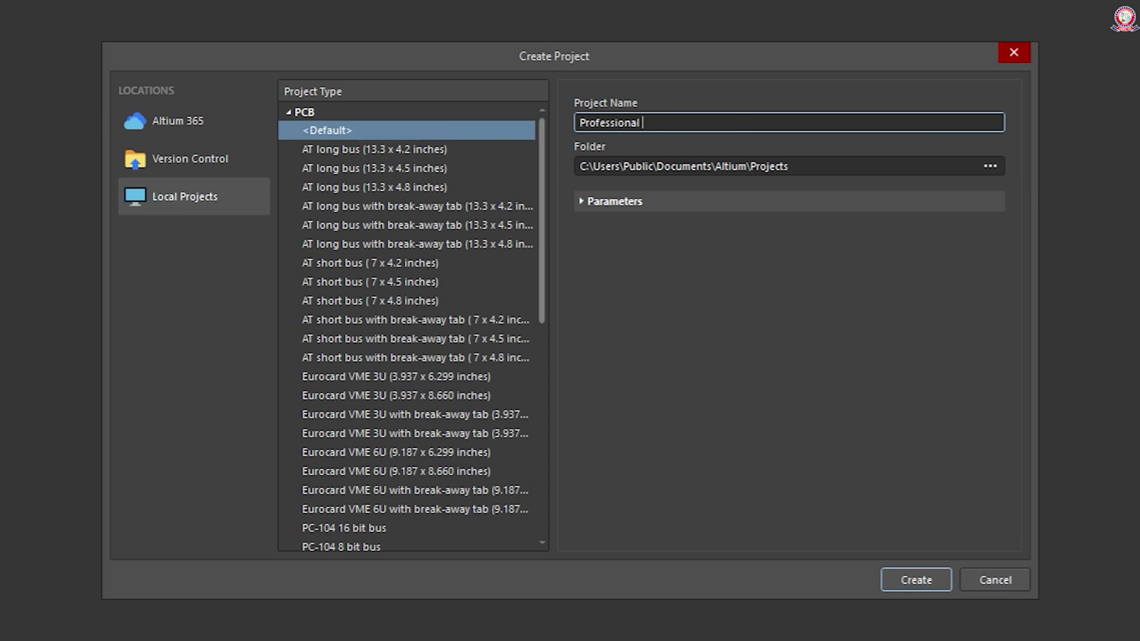
type("Class 01")
left_click(988, 166)
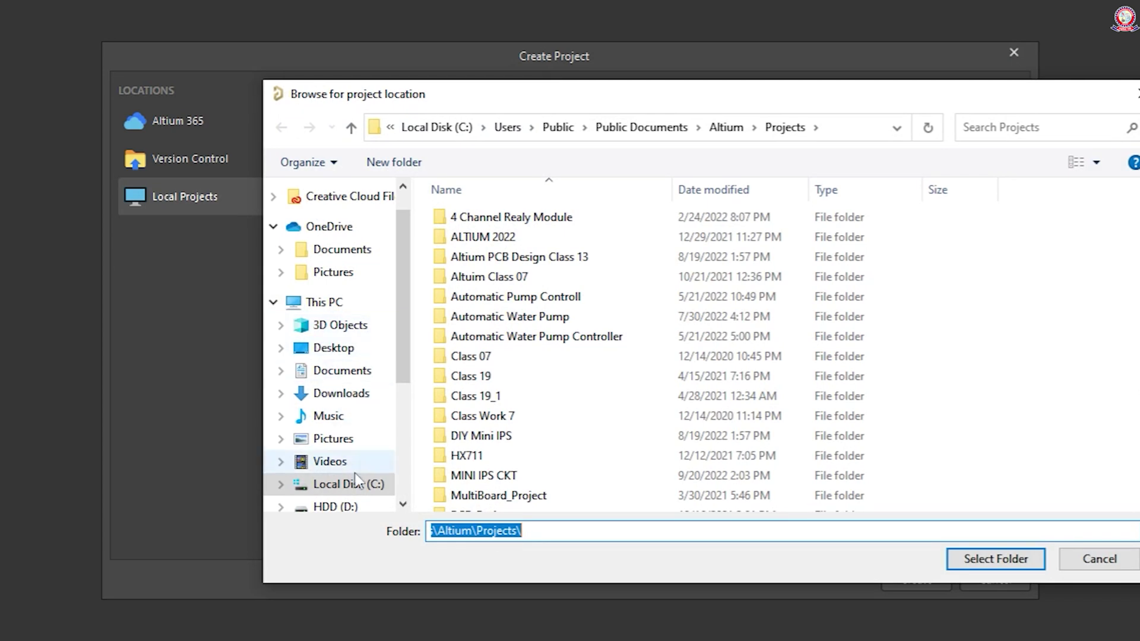
scroll(1024, 356, "down", 1)
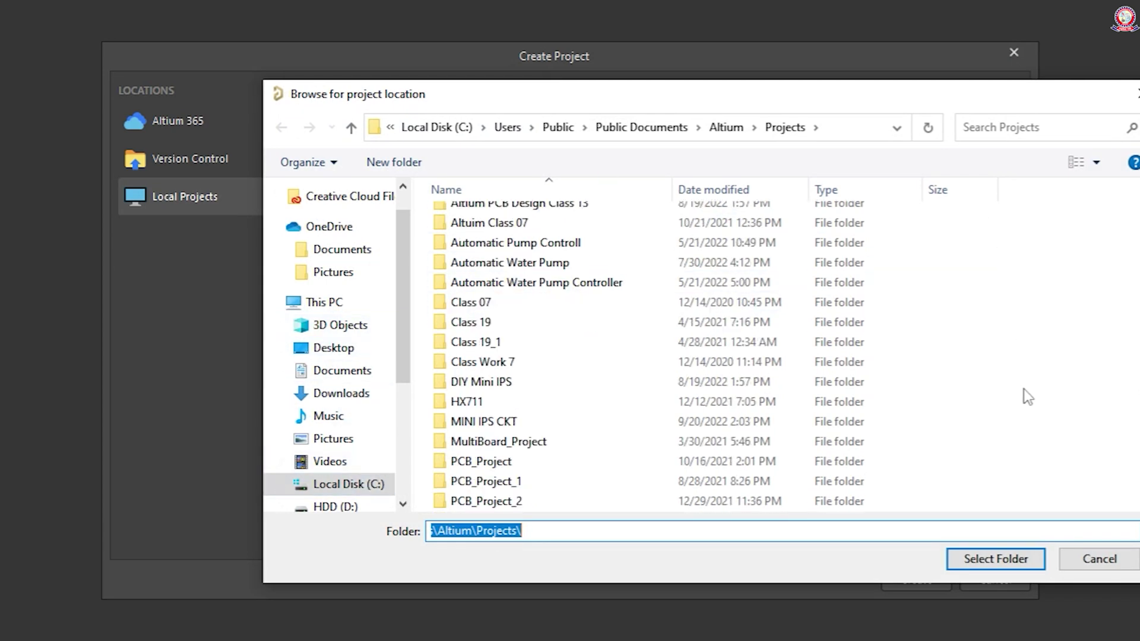
scroll(1023, 389, "up", 1)
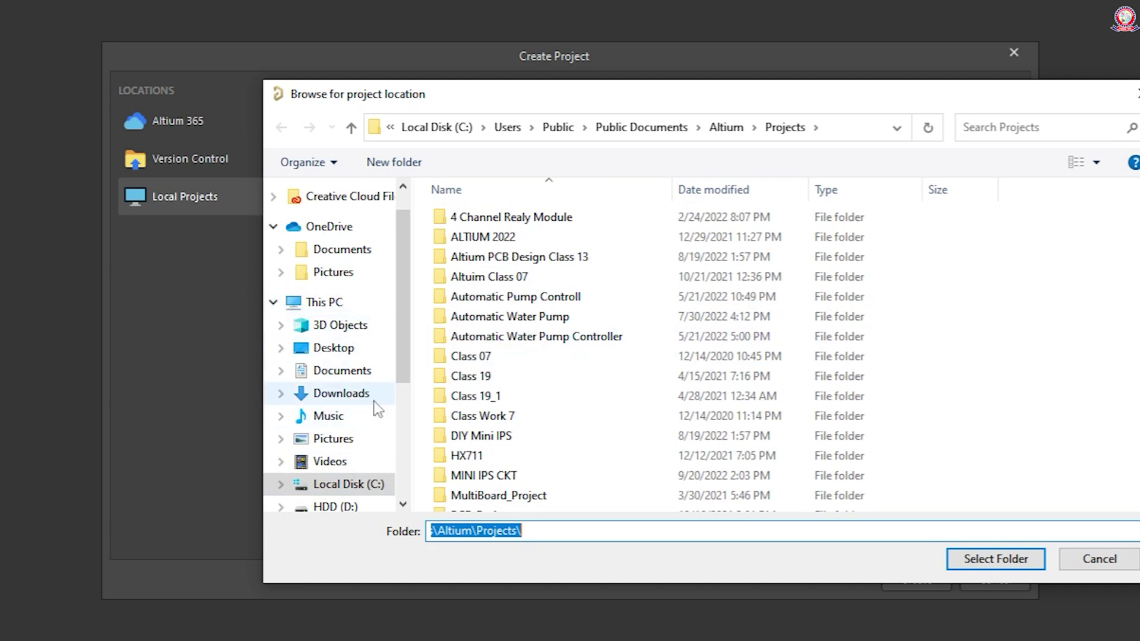
scroll(375, 400, "down", 1)
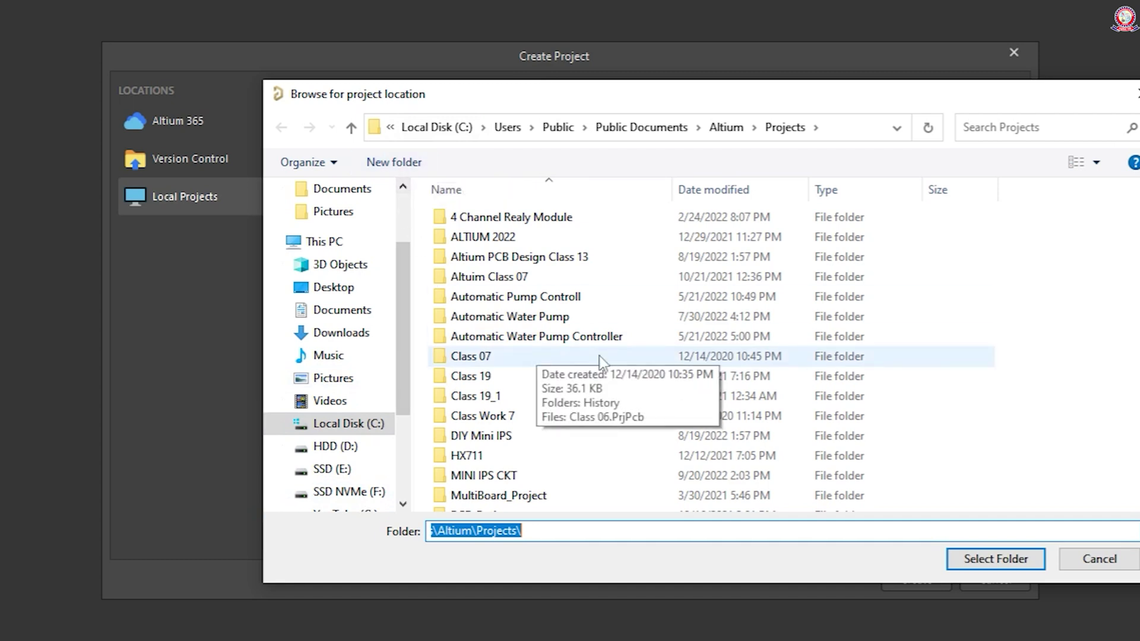
left_click(1099, 559)
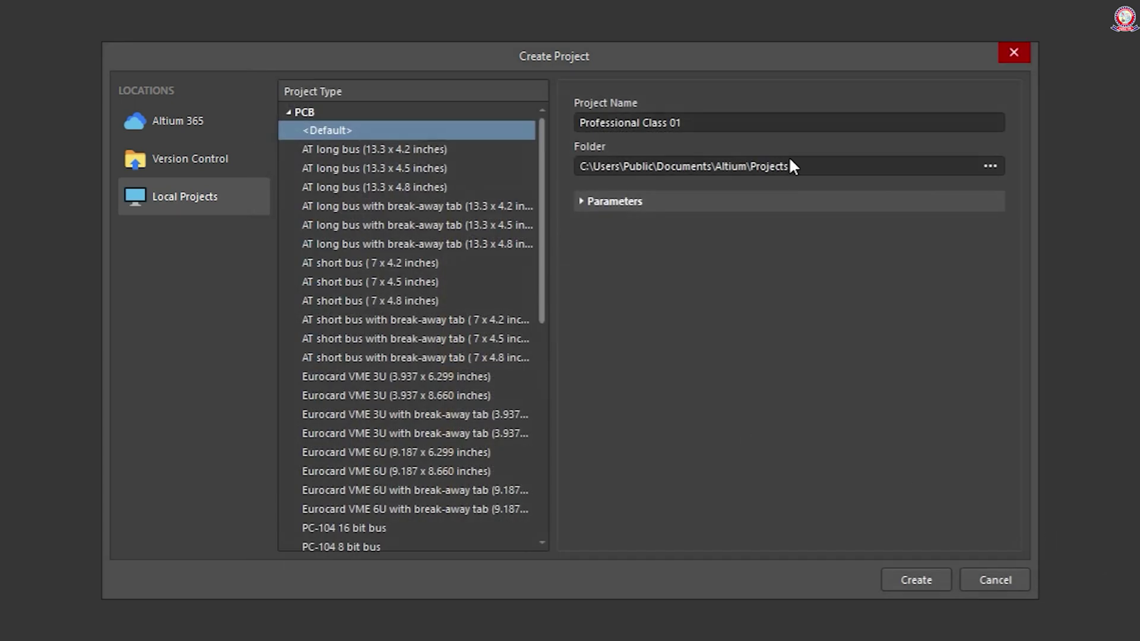
Step: Create the empty Professional Class 01 PCB project and select it in the Projects panel
left_click(581, 202)
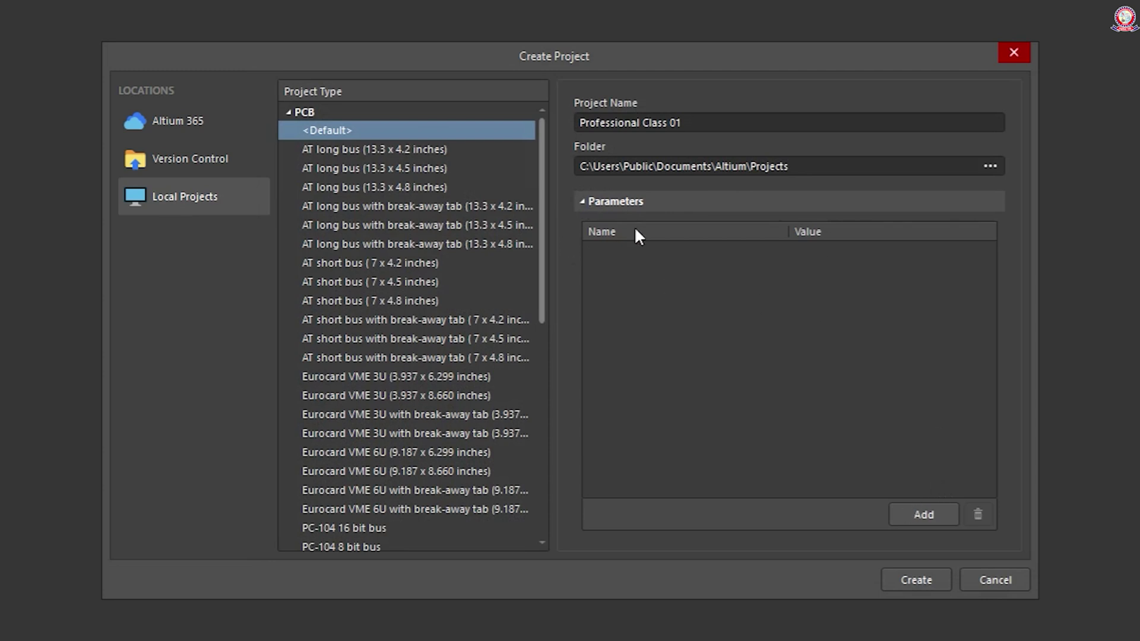
left_click(583, 203)
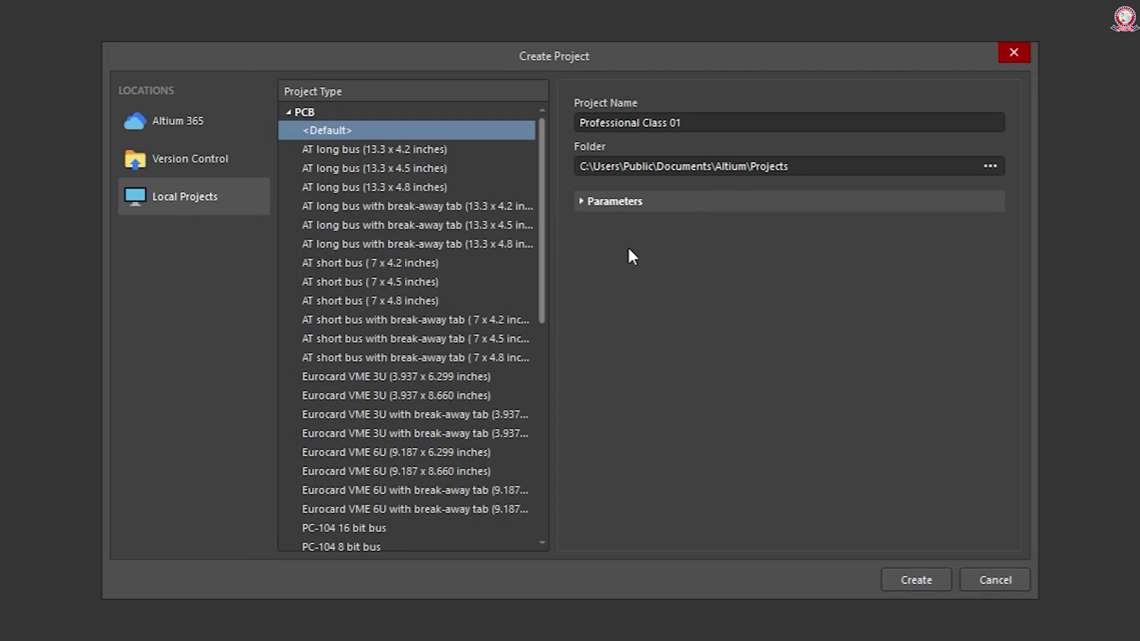
left_click(924, 578)
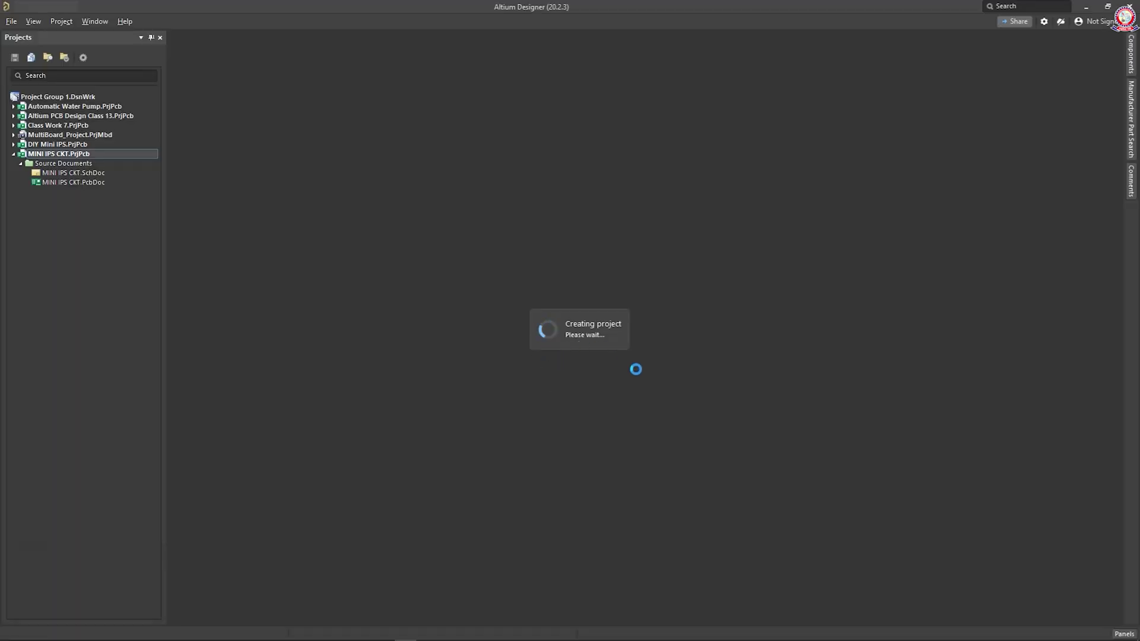
left_click(626, 340)
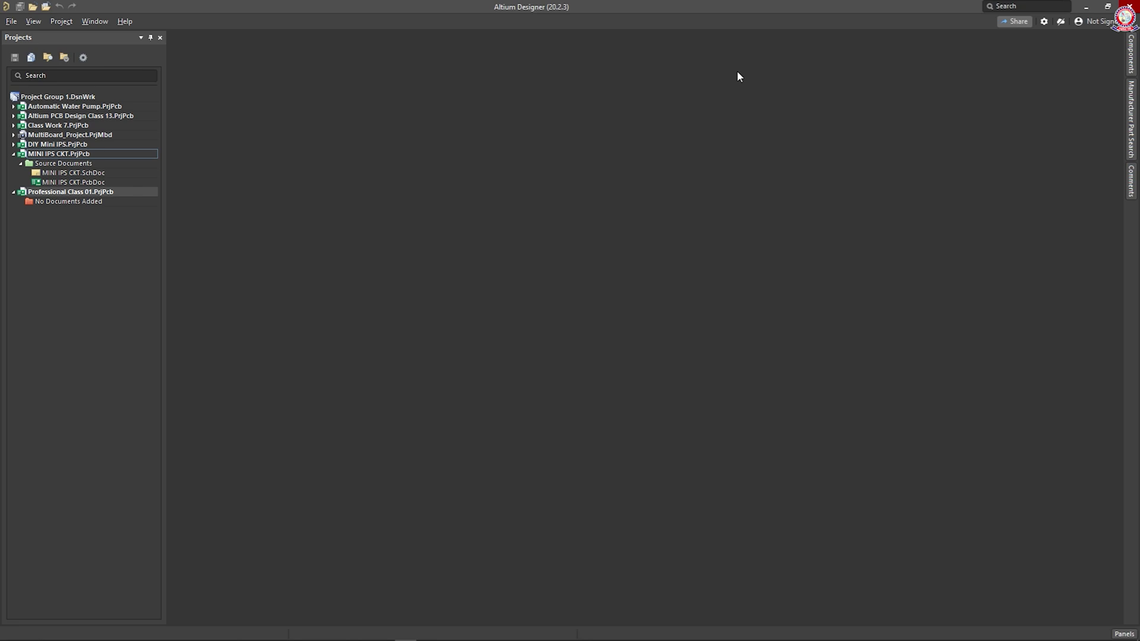
left_click(115, 193)
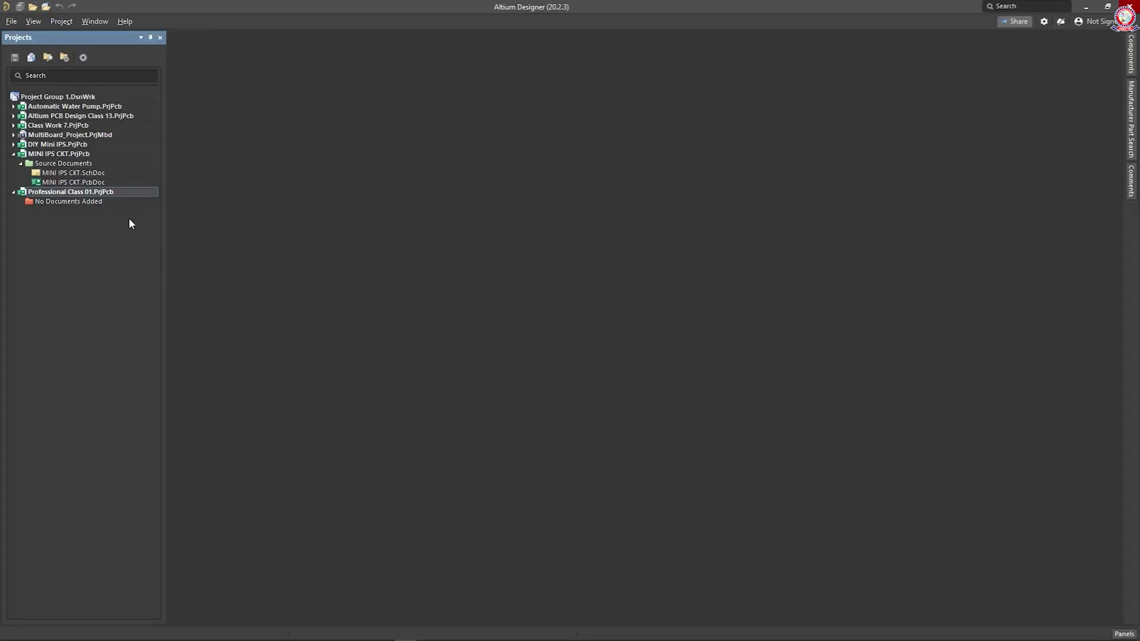
left_click(76, 194)
Step: Add a new schematic sheet, Sheet1.SchDoc, to Professional Class 01.PrjPcb
right_click(76, 195)
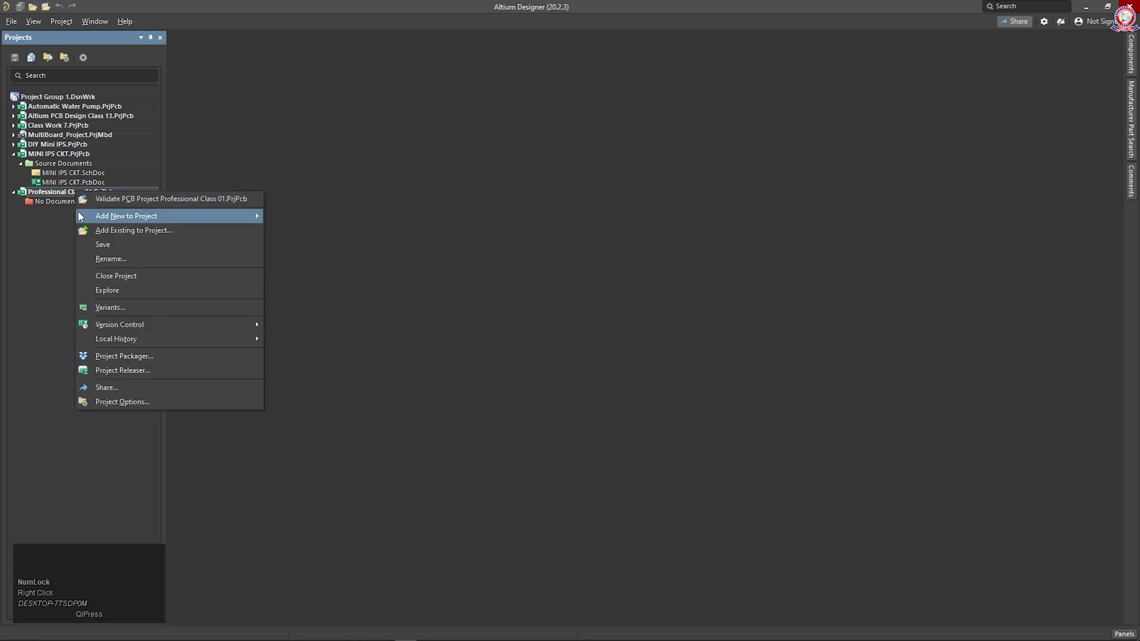
mouse_move(80, 216)
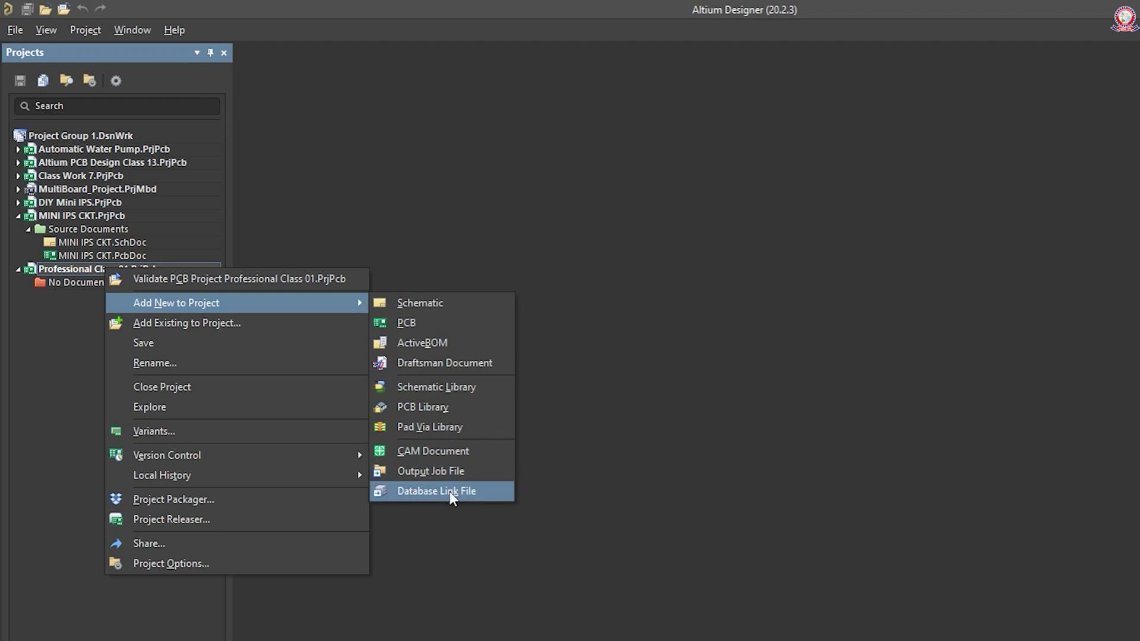
left_click(423, 306)
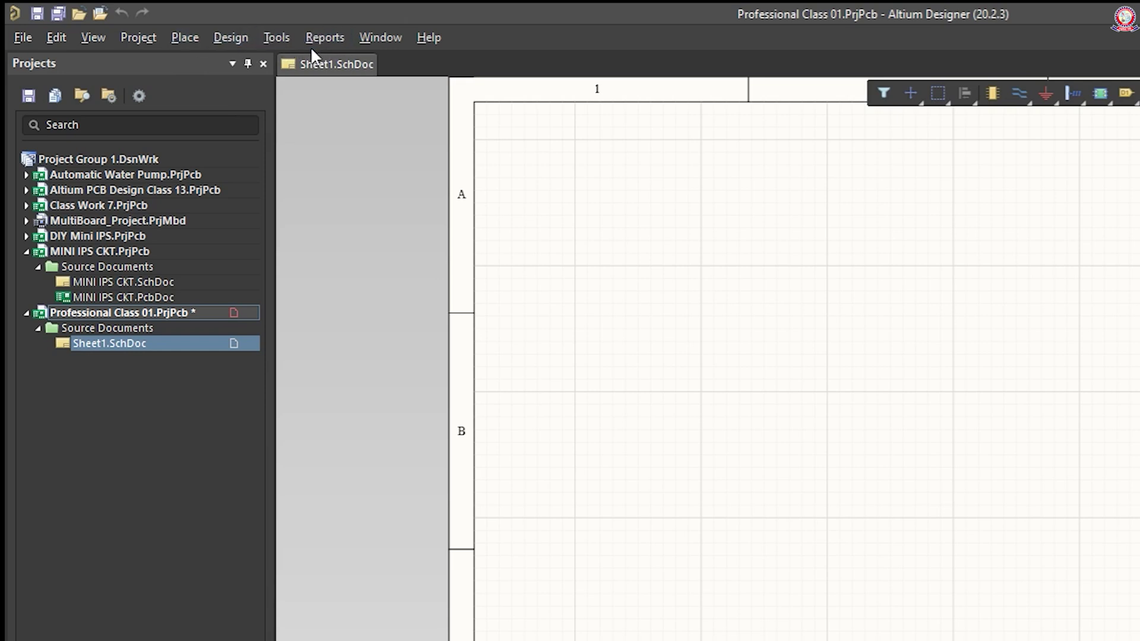
left_click(185, 39)
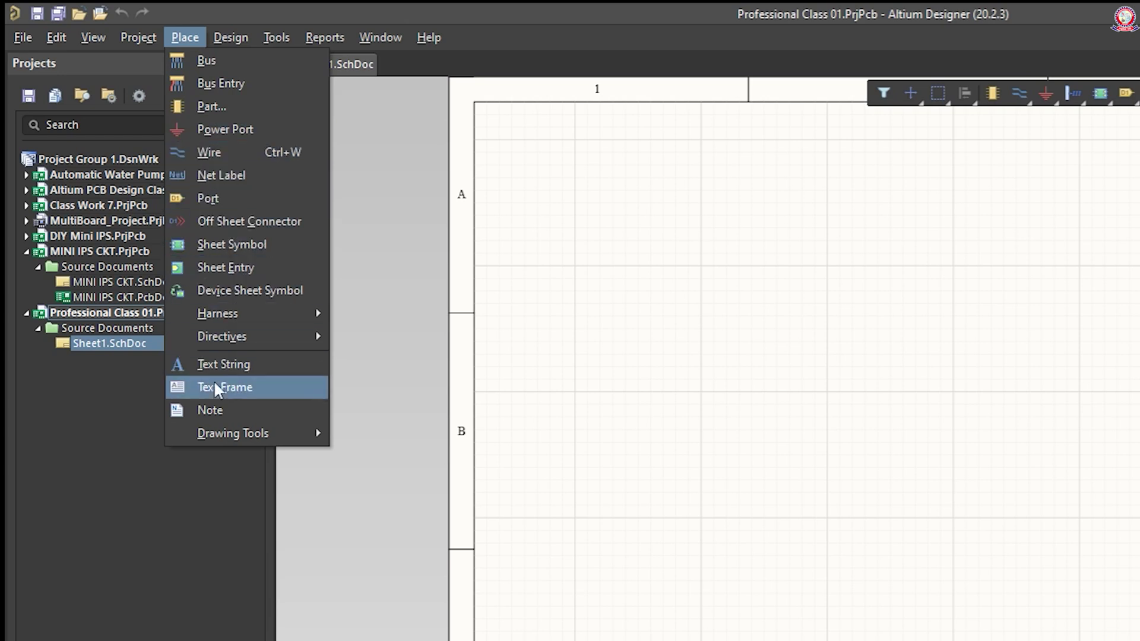
mouse_move(217, 434)
mouse_move(225, 33)
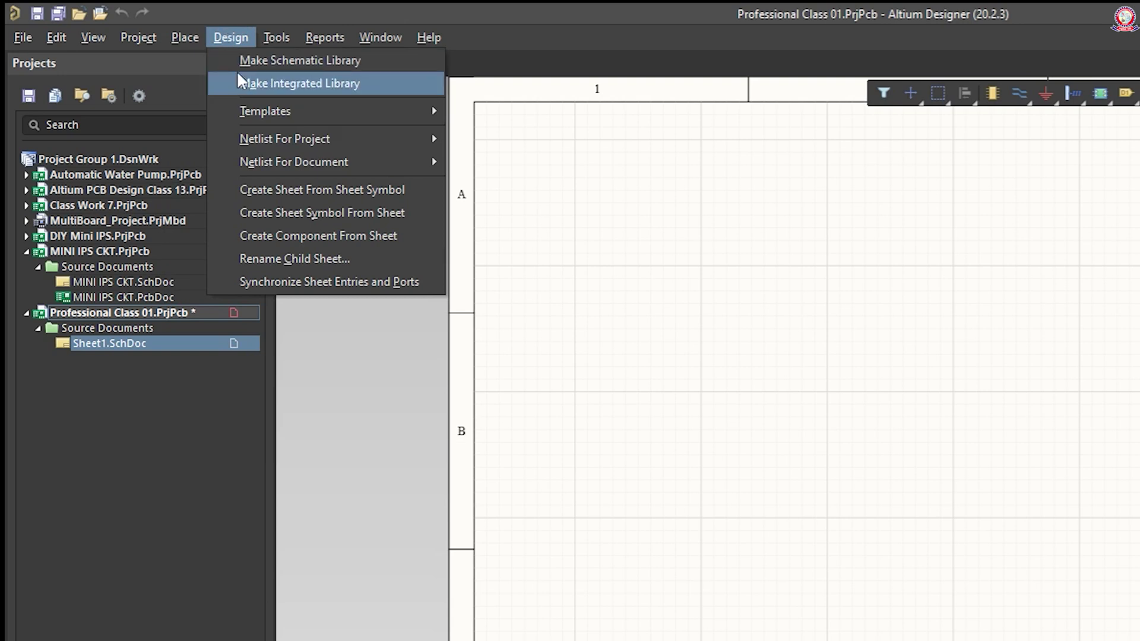
mouse_move(244, 113)
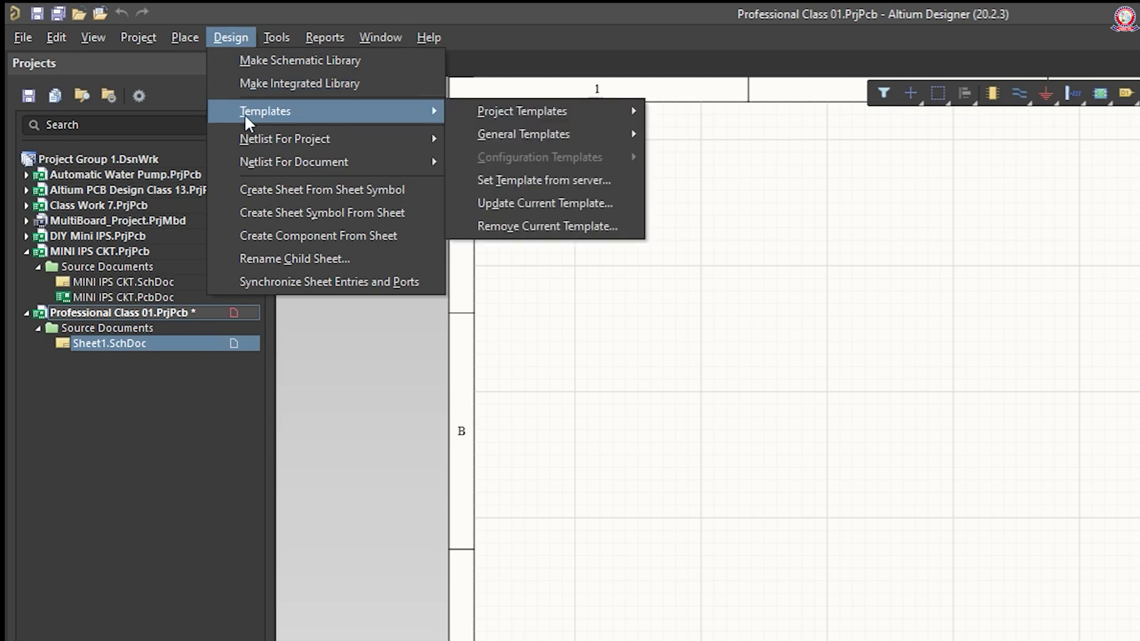
mouse_move(265, 37)
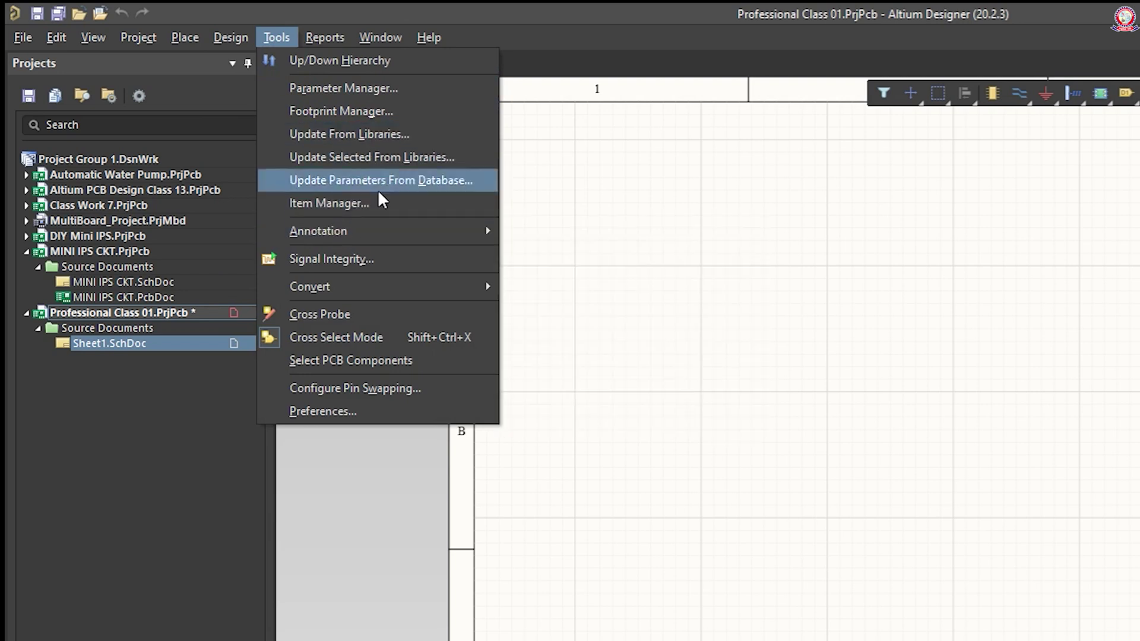
mouse_move(379, 233)
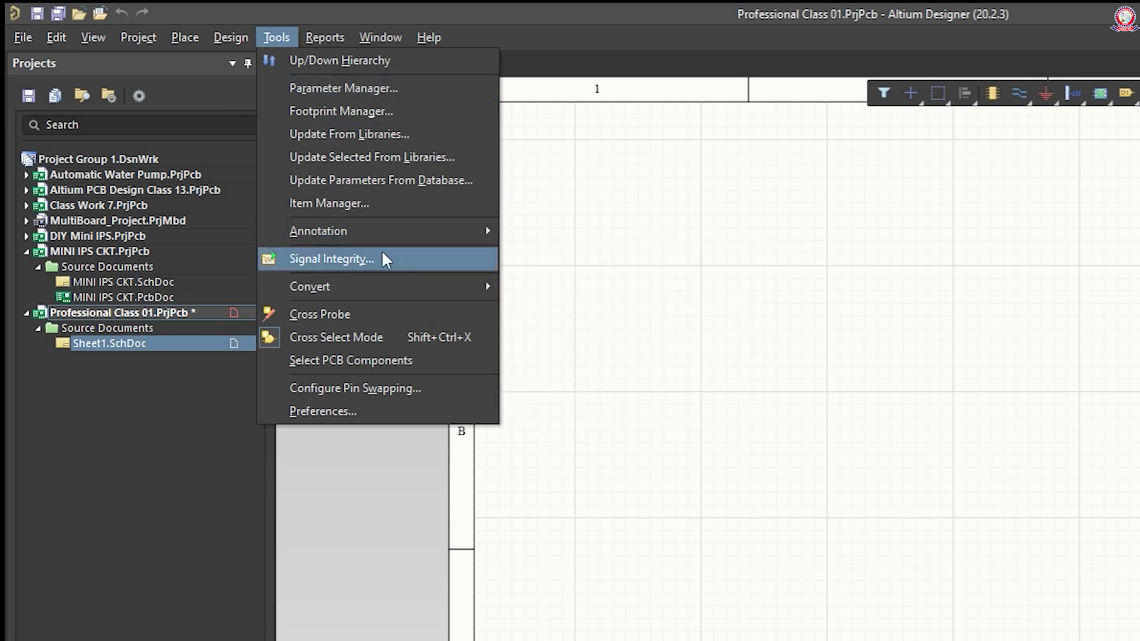
mouse_move(307, 37)
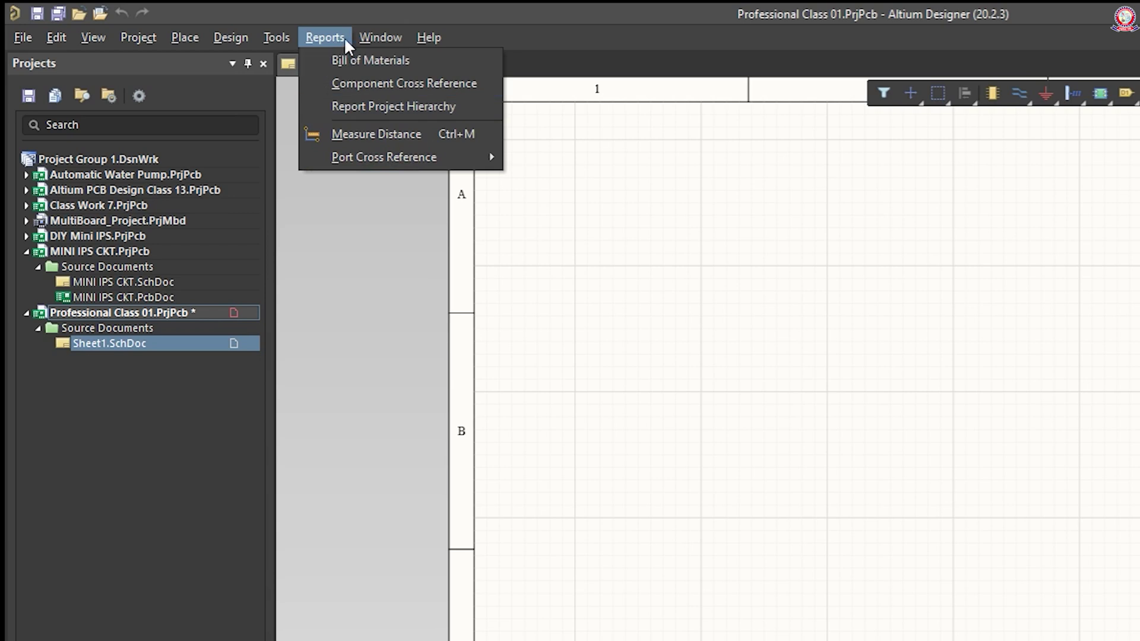
mouse_move(367, 36)
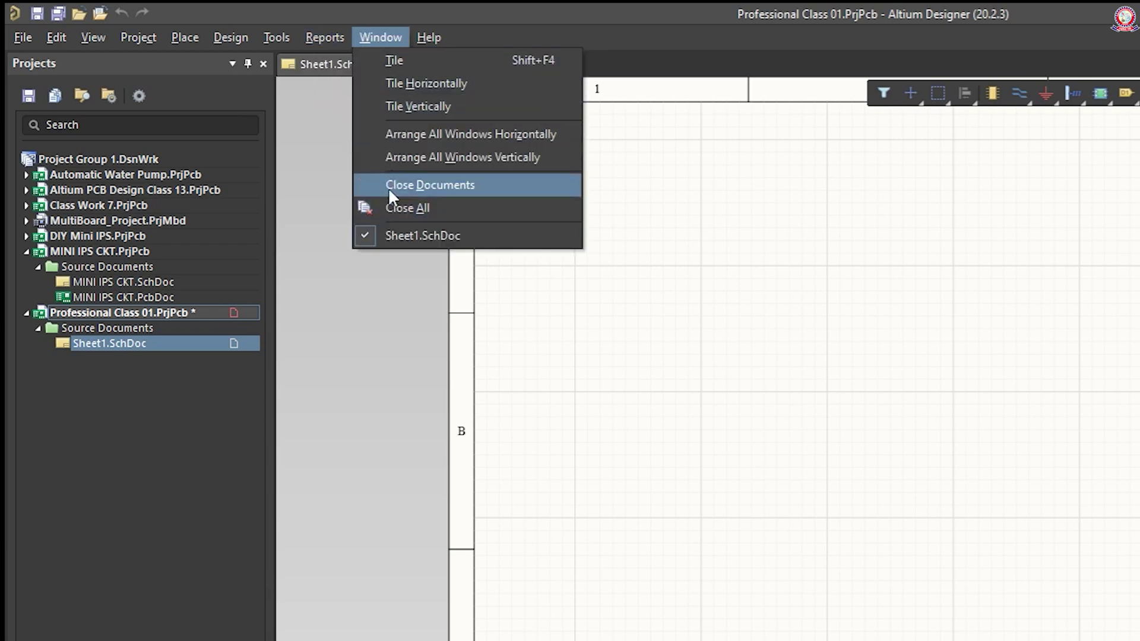
mouse_move(429, 33)
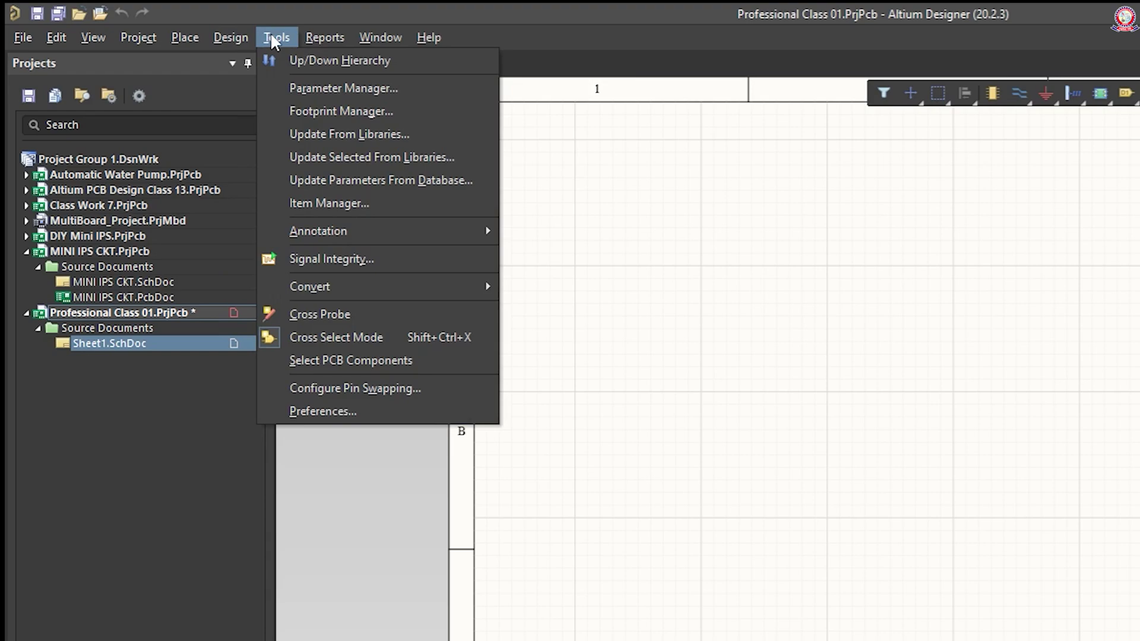
mouse_move(184, 37)
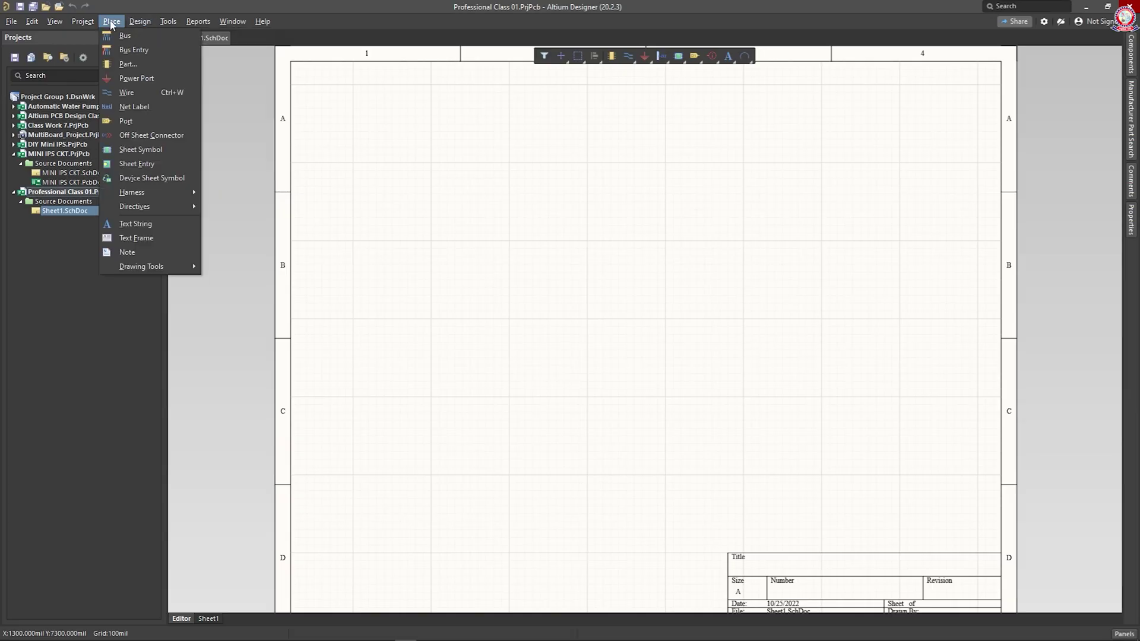
left_click(579, 113)
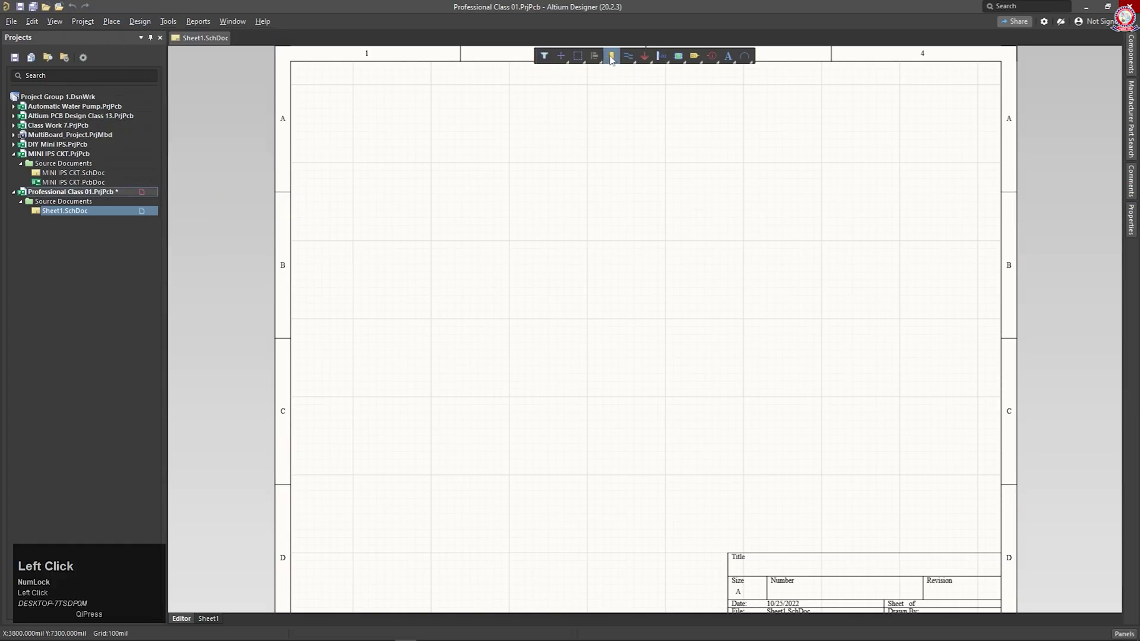